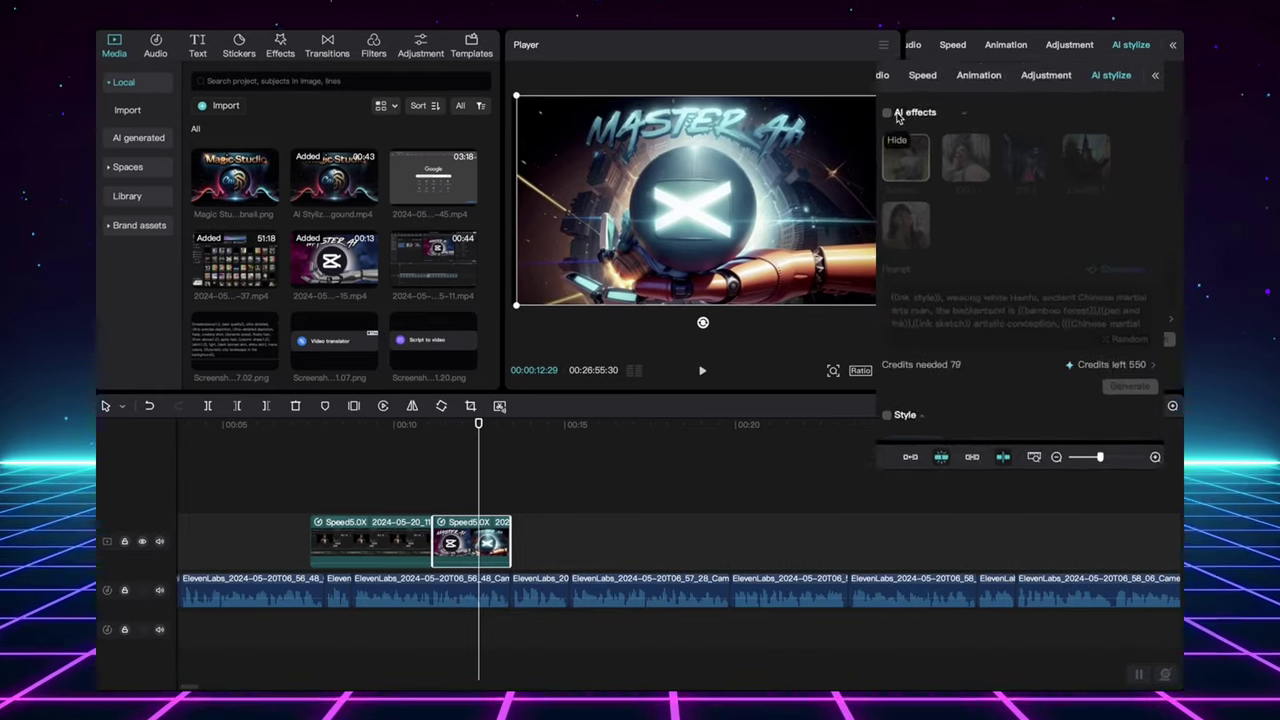
Step: Turn on AI effects for the gym-training clip and open AI generated in the Media sidebar
left_click(881, 113)
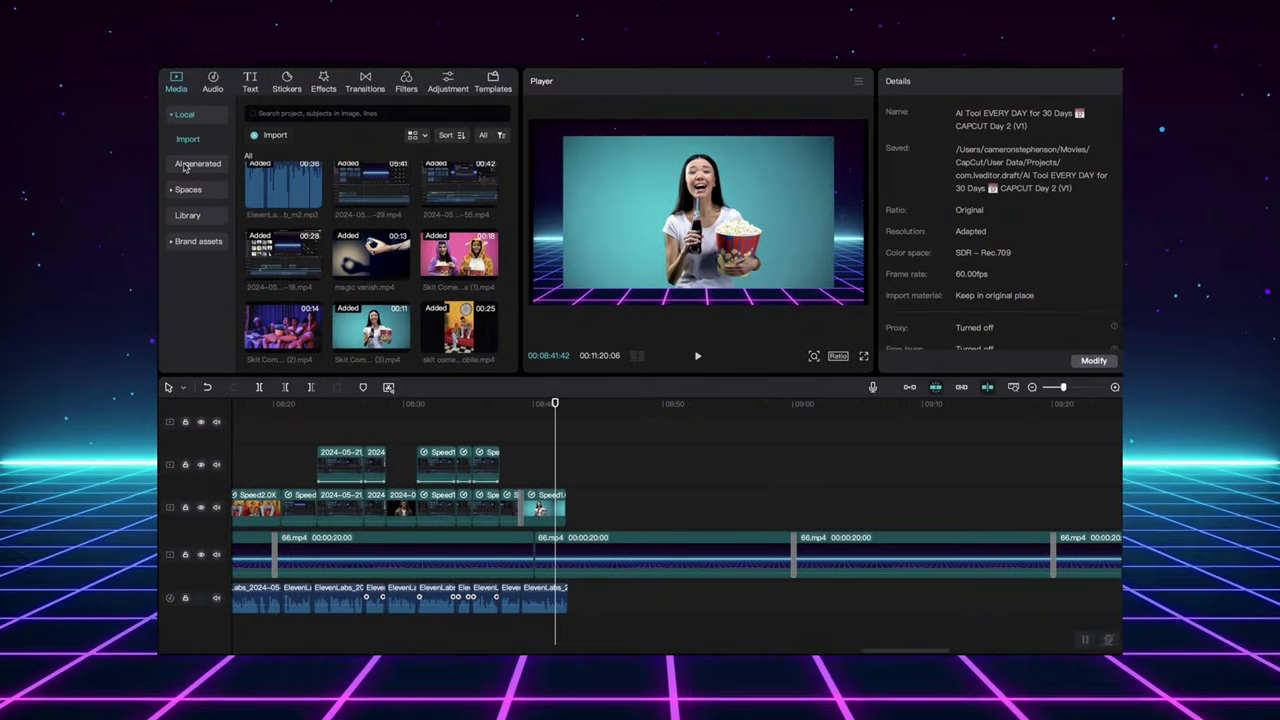
left_click(199, 164)
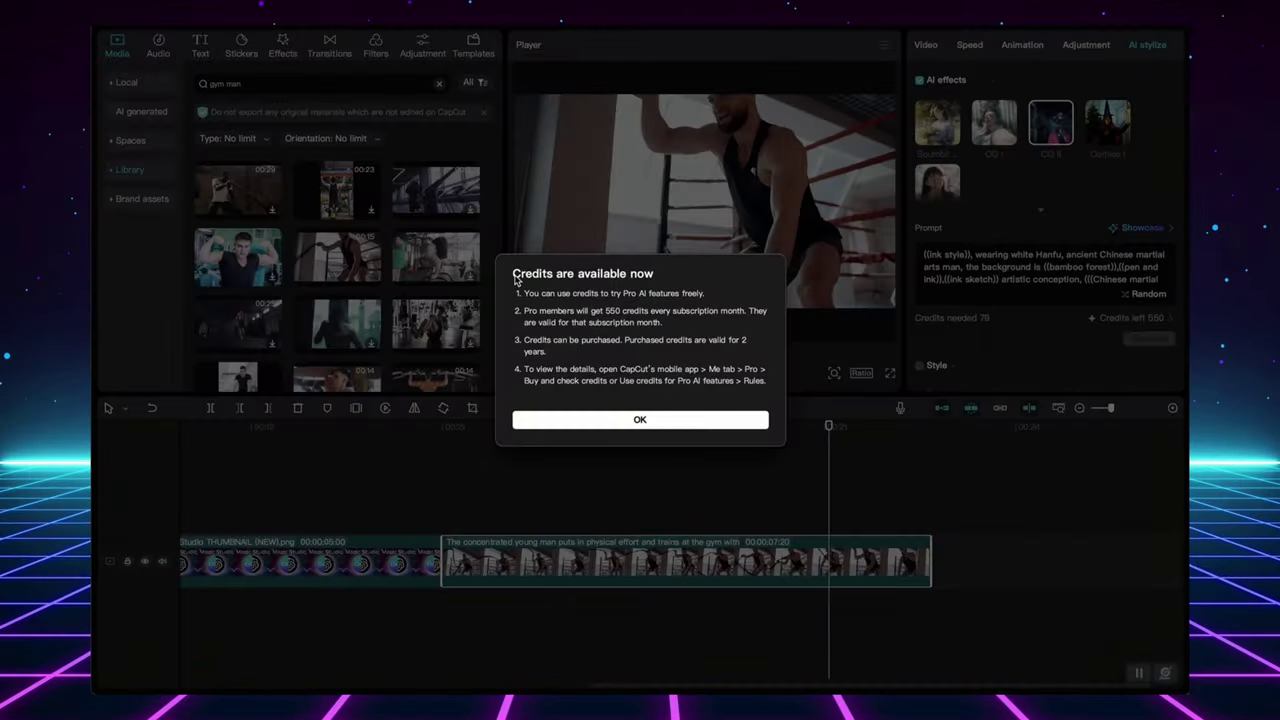
Step: Dismiss the credits notice and apply the Classic portrait AI painting style
left_click(701, 418)
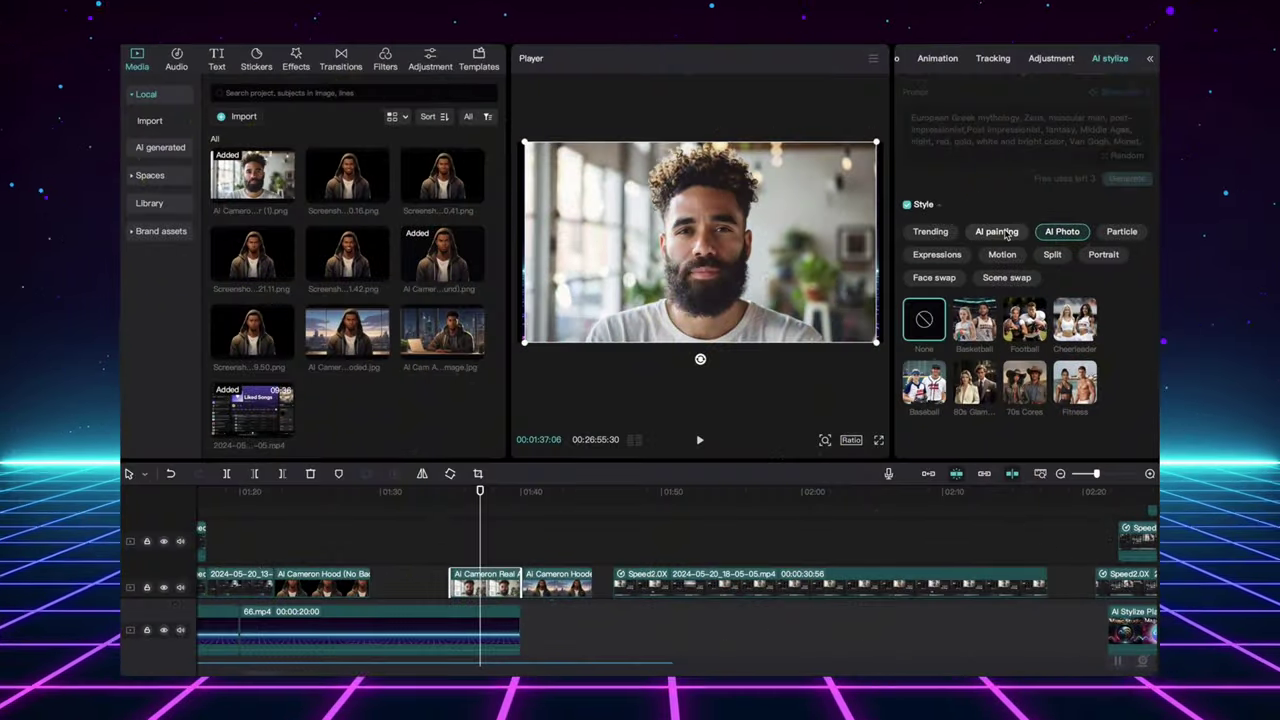
left_click(1002, 231)
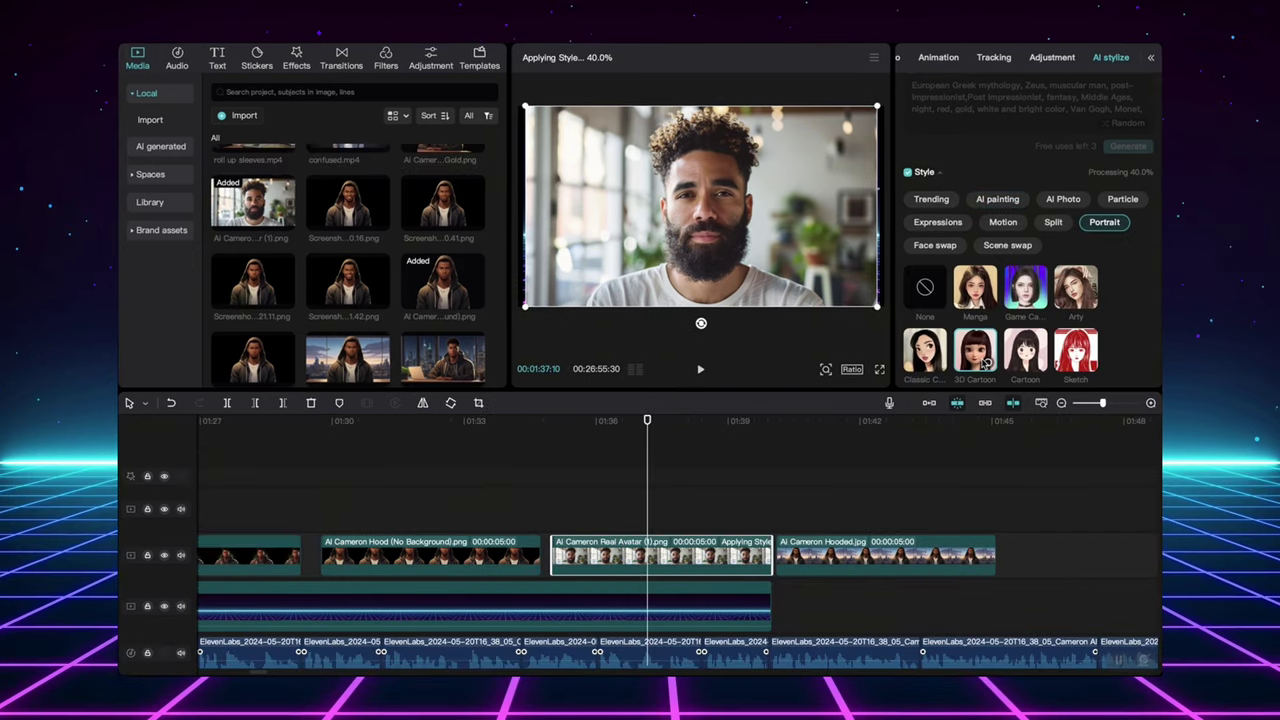
left_click(925, 350)
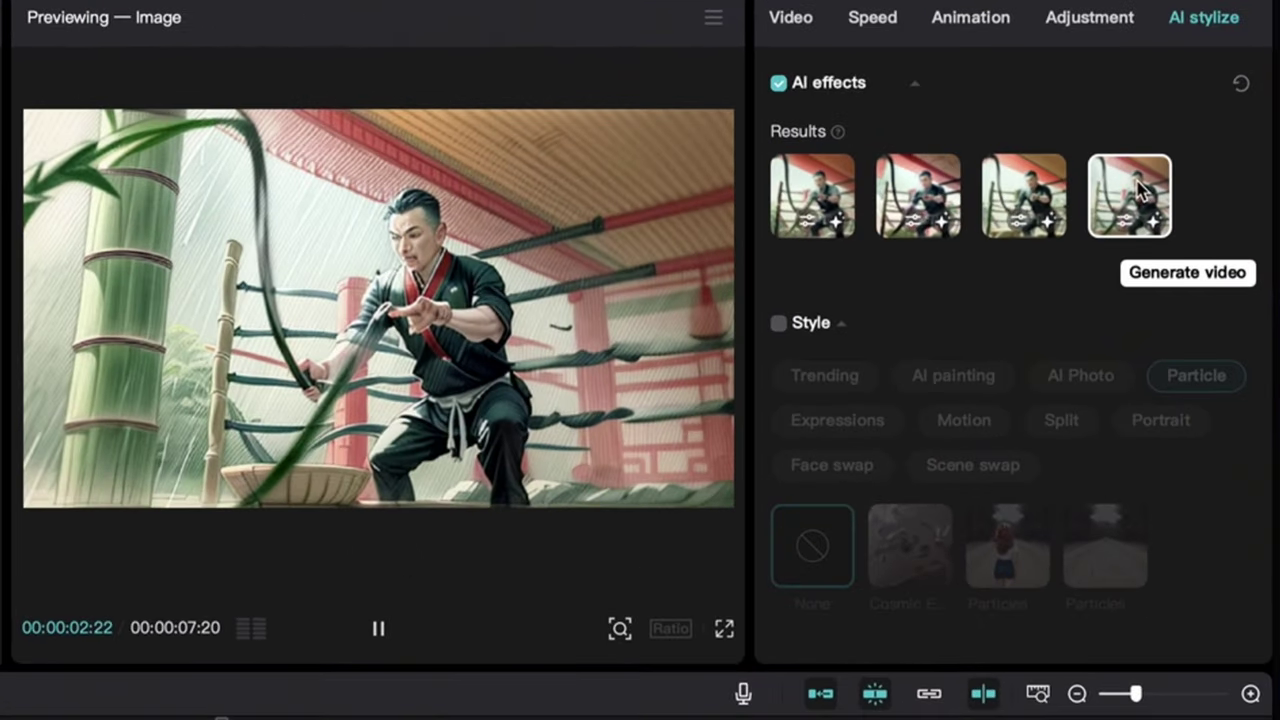
Step: Preview the second AI-effect result for the martial-arts clip
left_click(915, 180)
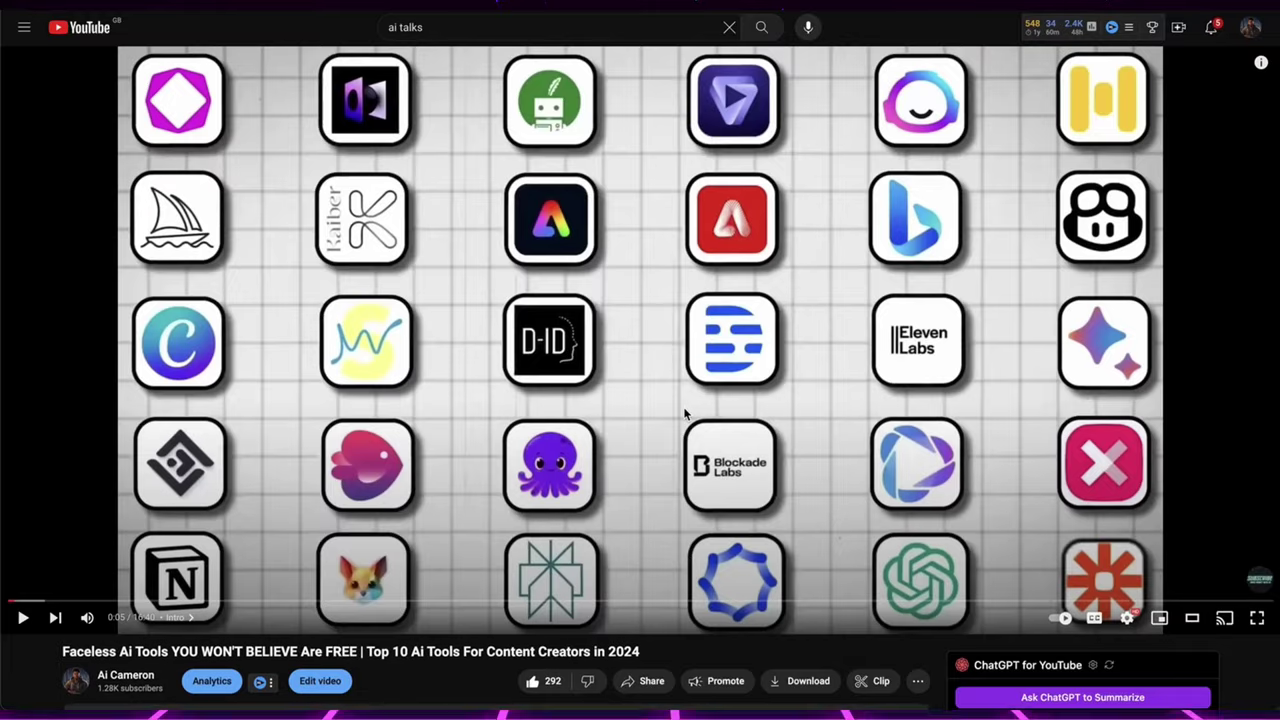
scroll(686, 413, "down", 2)
scroll(686, 413, "down", 1)
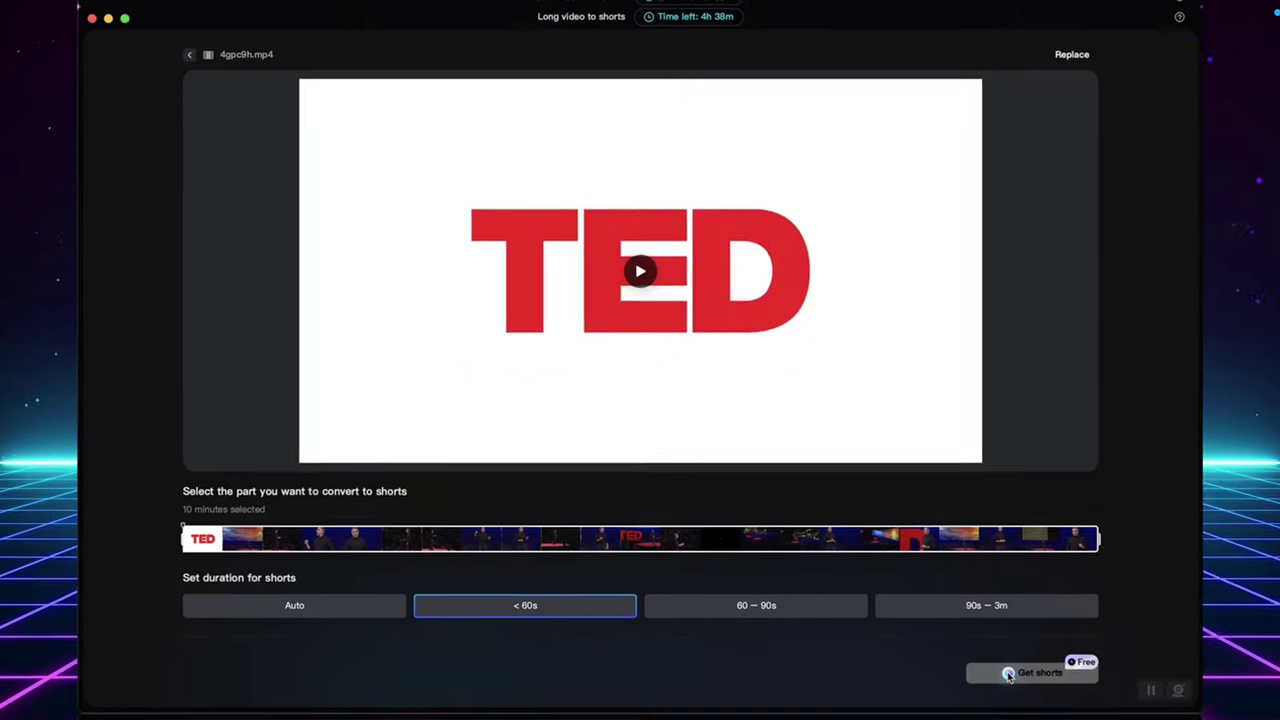
Step: Generate under-60s shorts from the TED talk, preview one, and export the first short
left_click(1016, 681)
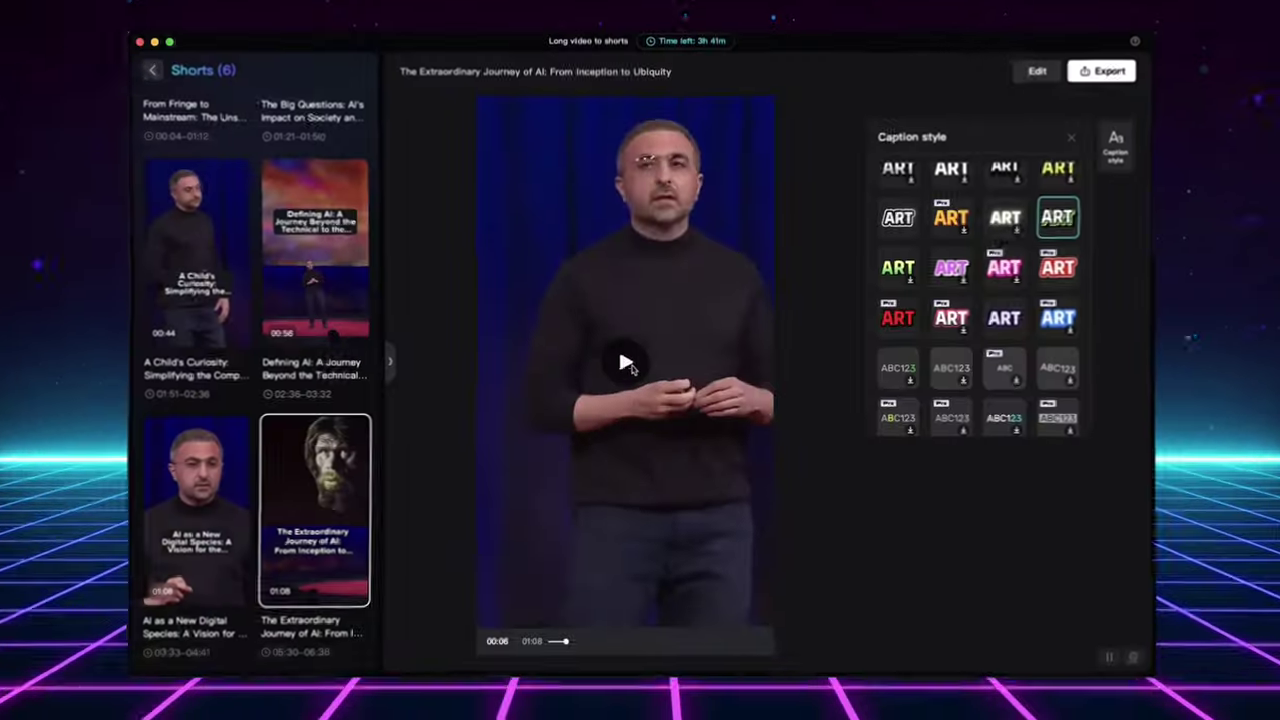
left_click(627, 364)
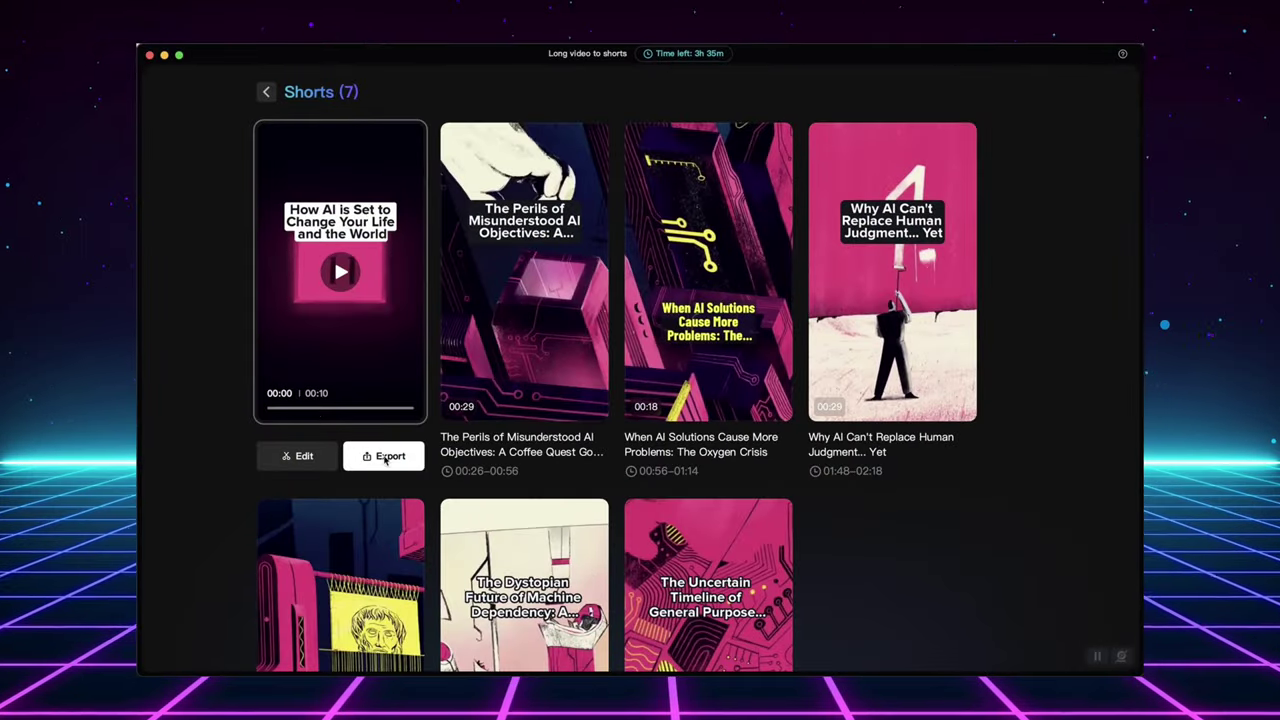
left_click(388, 452)
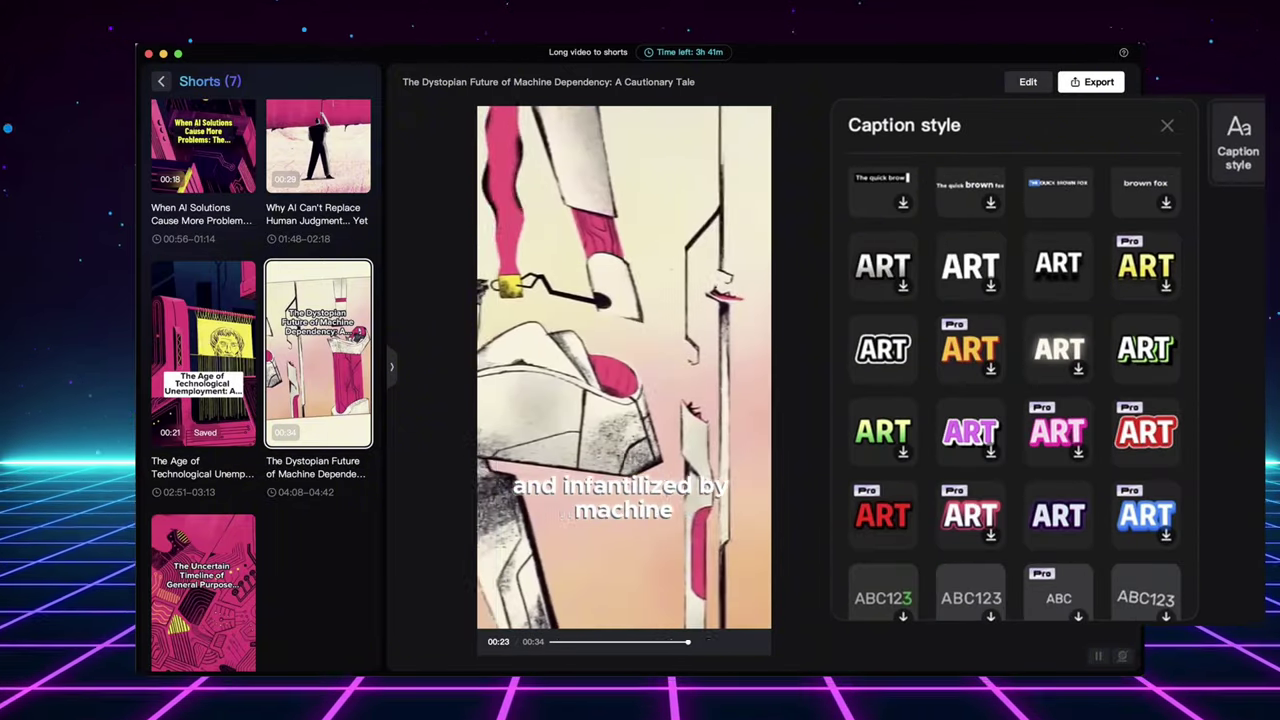
Step: Apply the pink-and-white ART caption style, check the preview, and return to Shorts (7)
left_click(1052, 450)
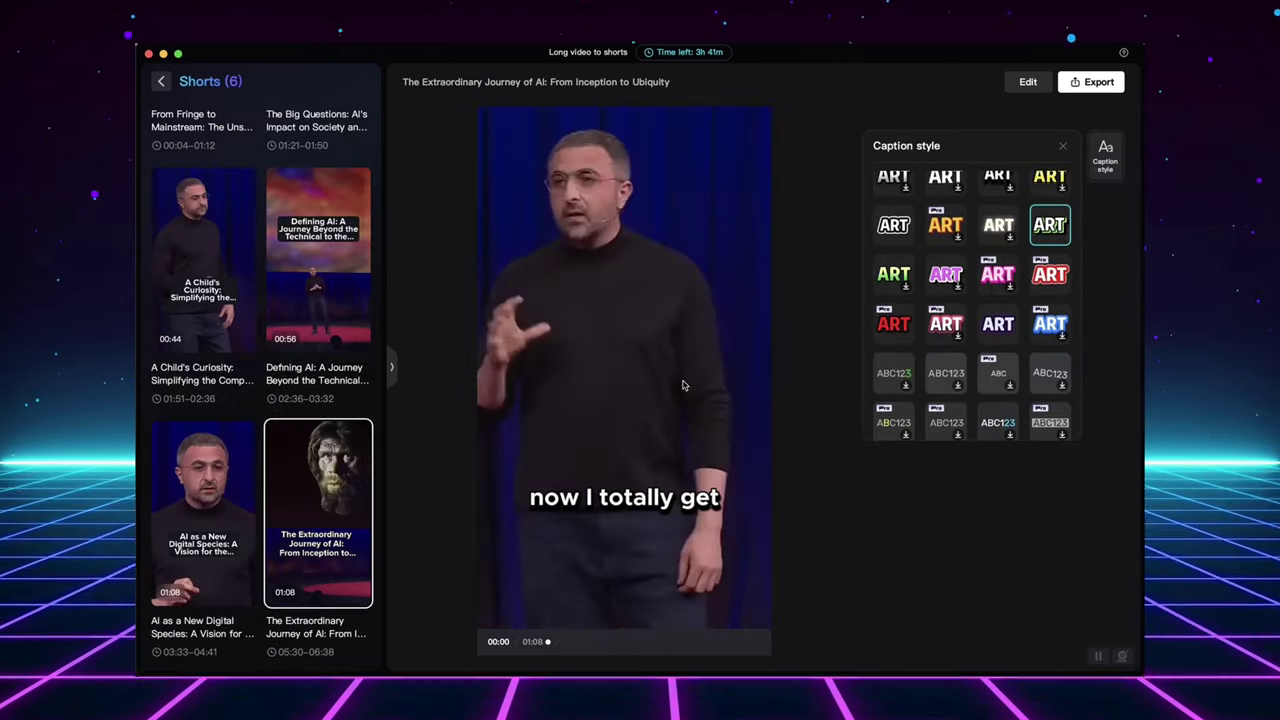
left_click(617, 353)
left_click(626, 370)
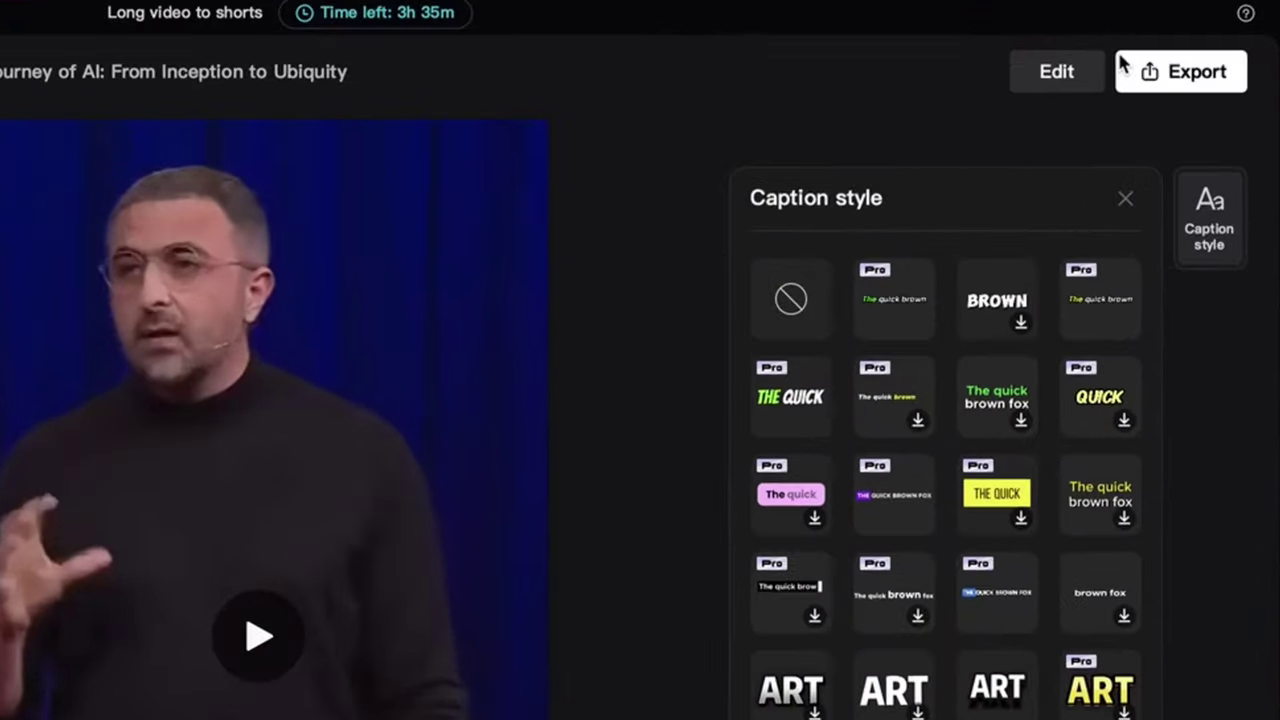
left_click(1068, 86)
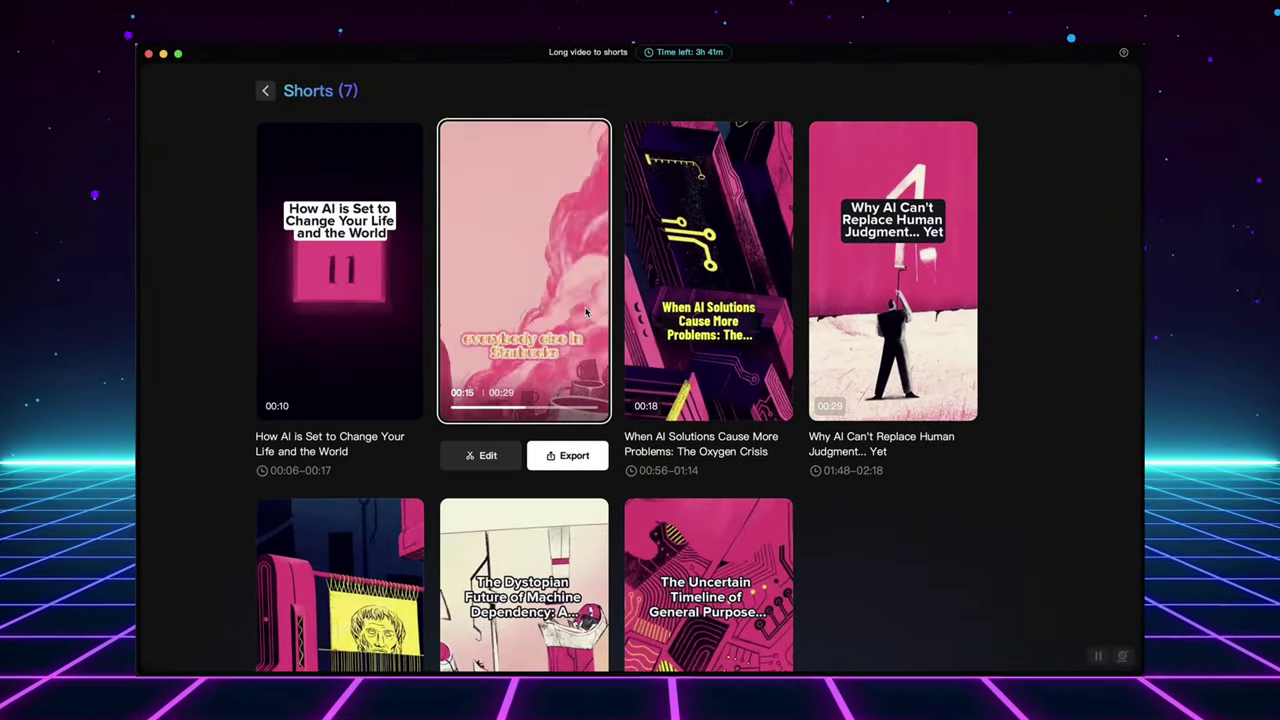
Step: Scroll down the shorts grid and export the fifth short
mouse_move(710, 280)
mouse_move(930, 280)
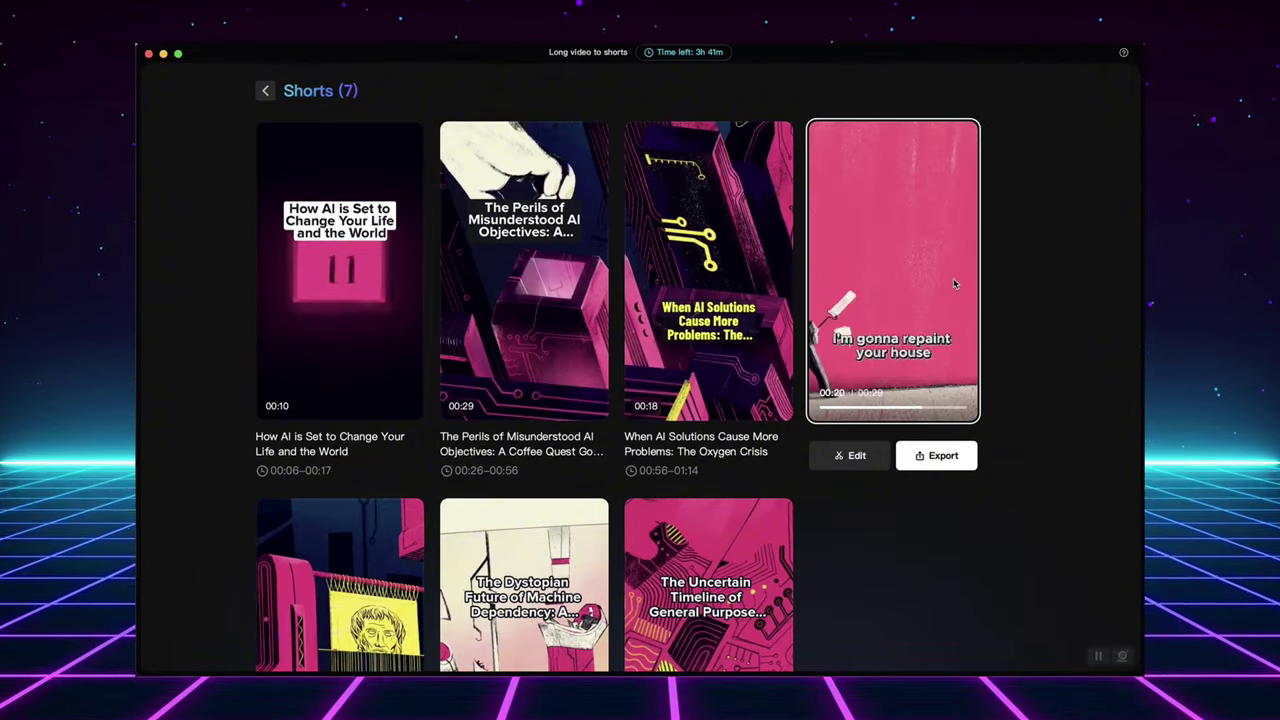
scroll(335, 456, "down", 2)
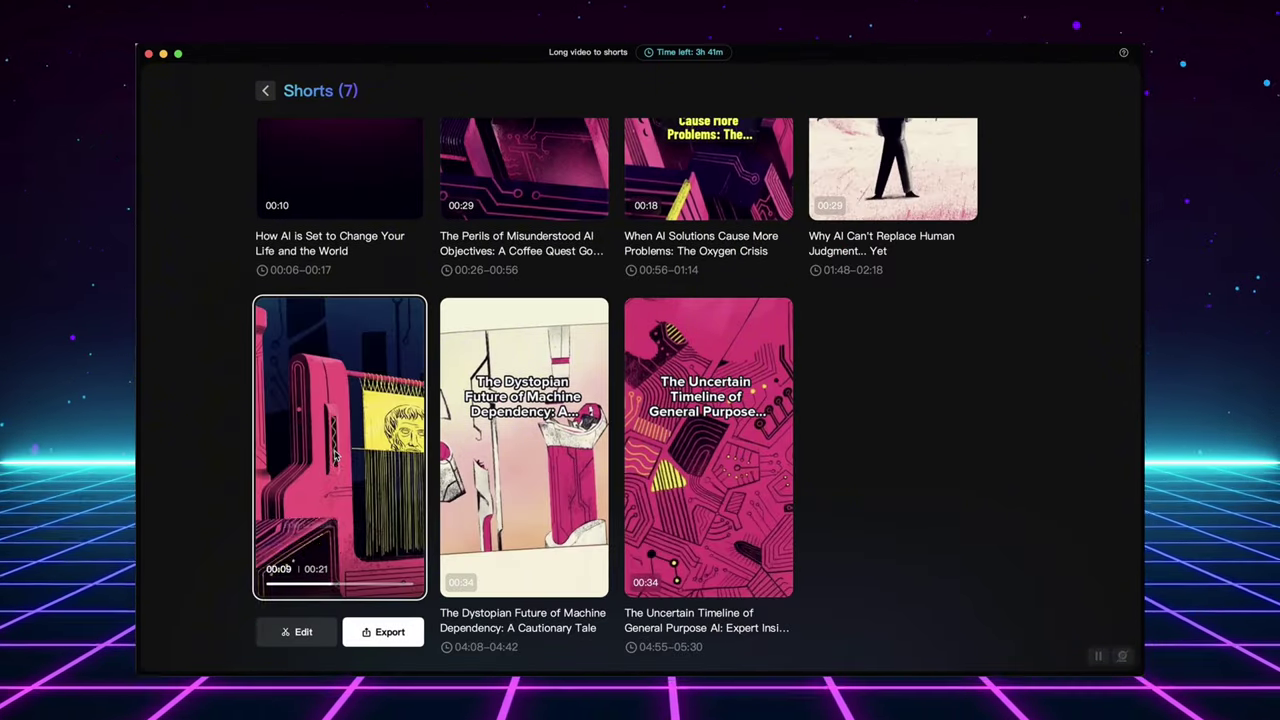
left_click(383, 632)
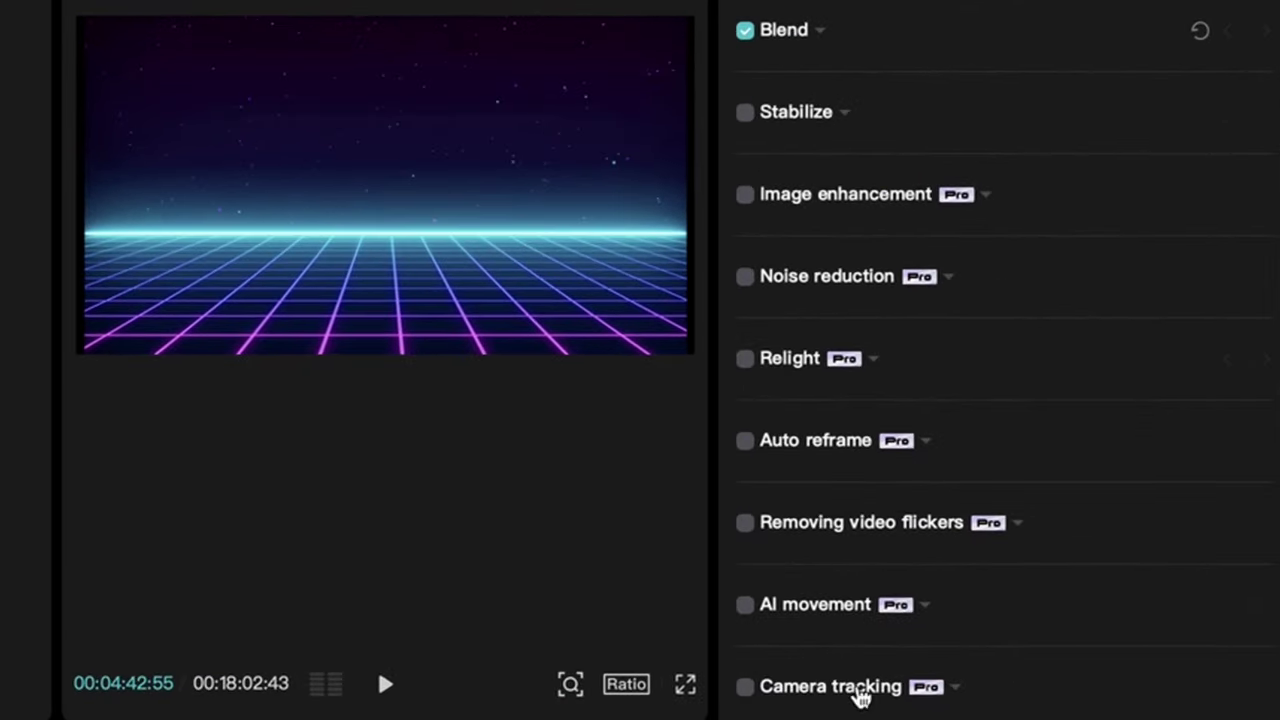
Step: Expand Stabilize, toggle Image enhancement, and set noise reduction to Weak
left_click(845, 118)
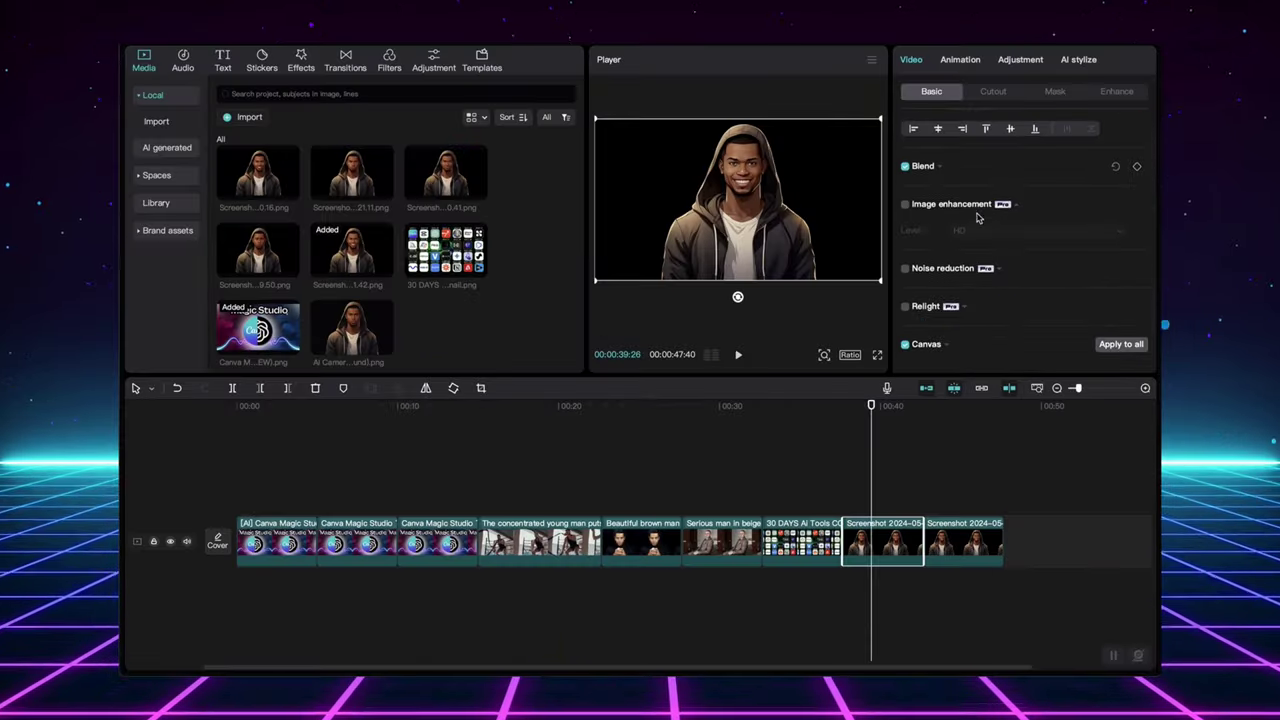
left_click(905, 205)
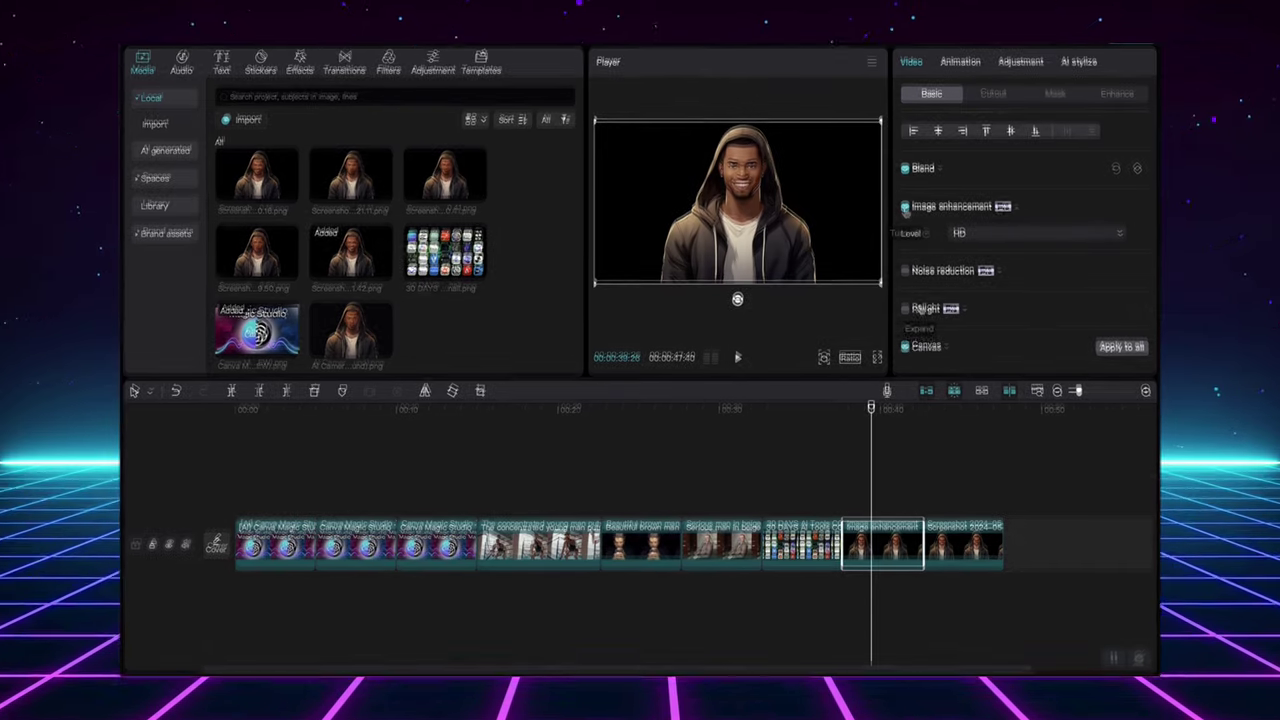
left_click(958, 460)
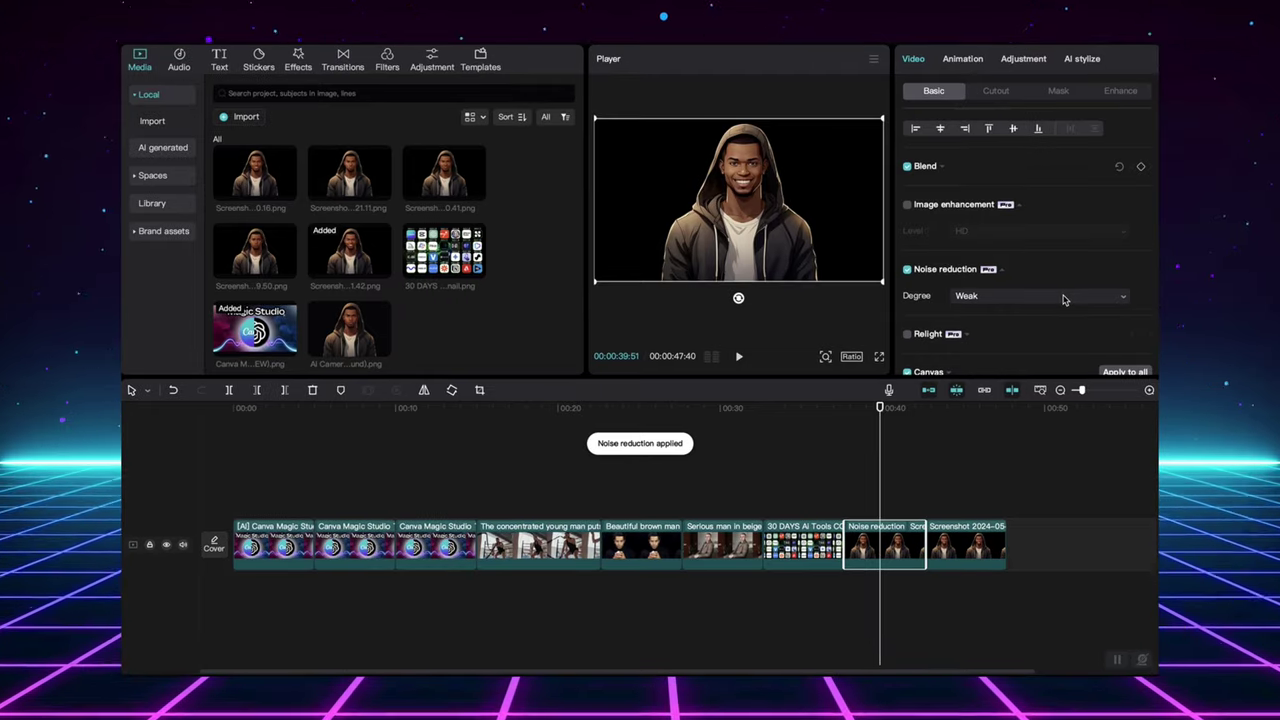
left_click(1065, 297)
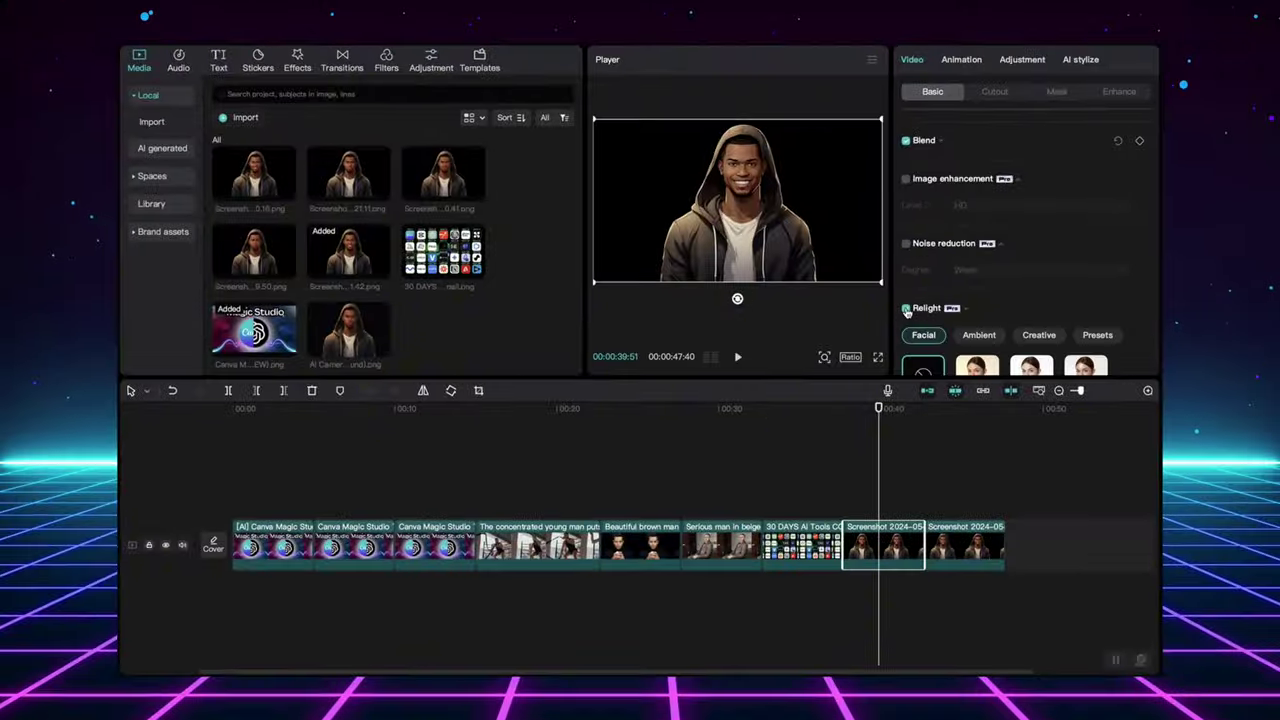
scroll(979, 294, "down", 4)
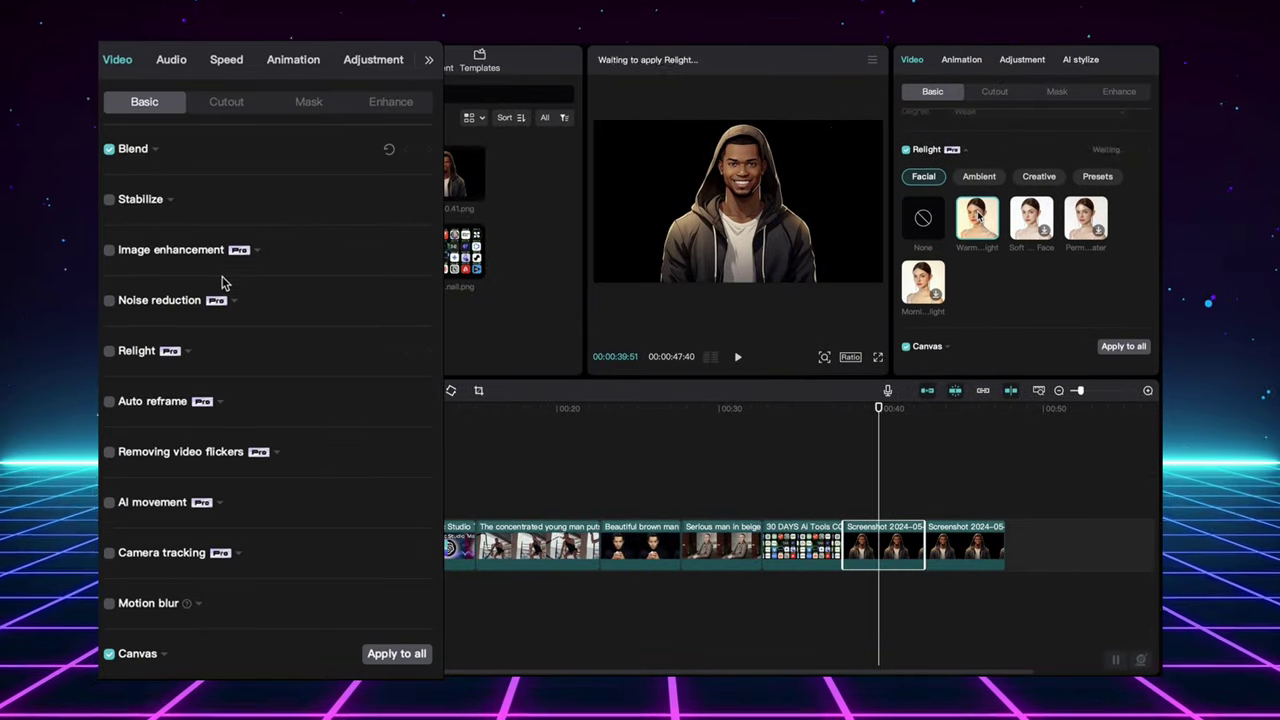
Step: Expand and collapse the Image enhancement, Auto reframe and AI movement option groups
left_click(254, 252)
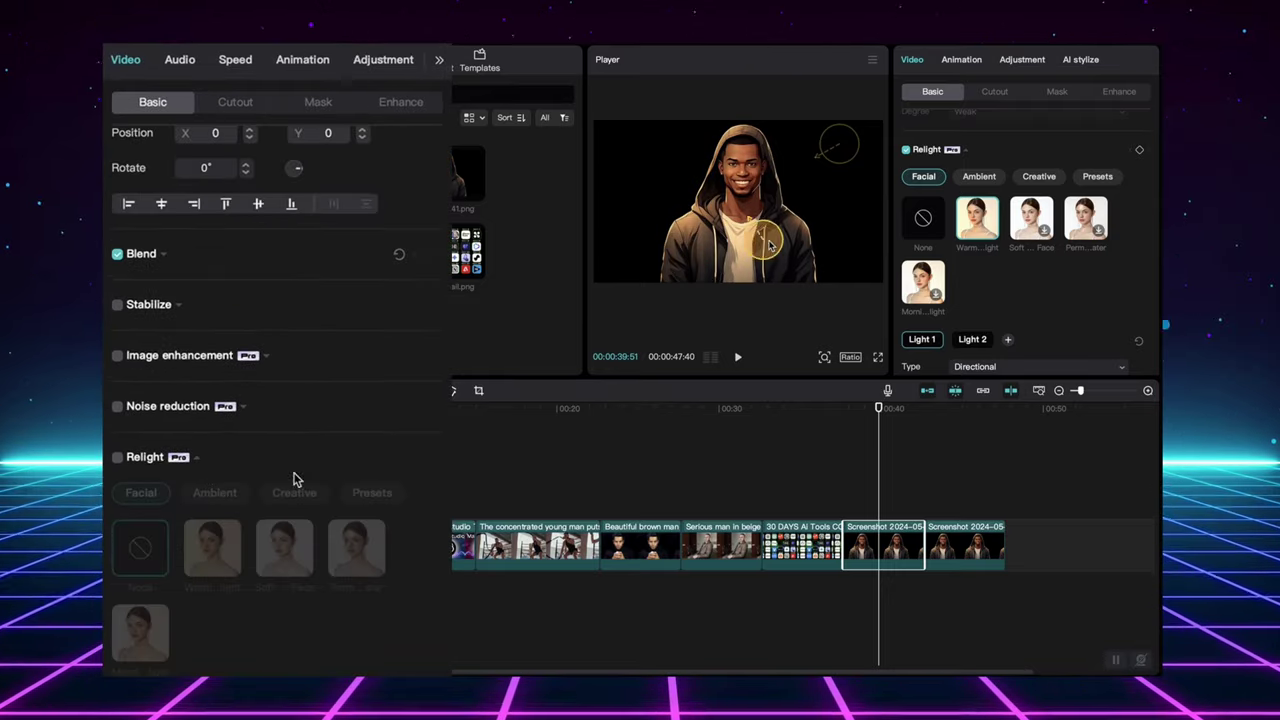
scroll(293, 479, "down", 3)
left_click(196, 310)
left_click(232, 392)
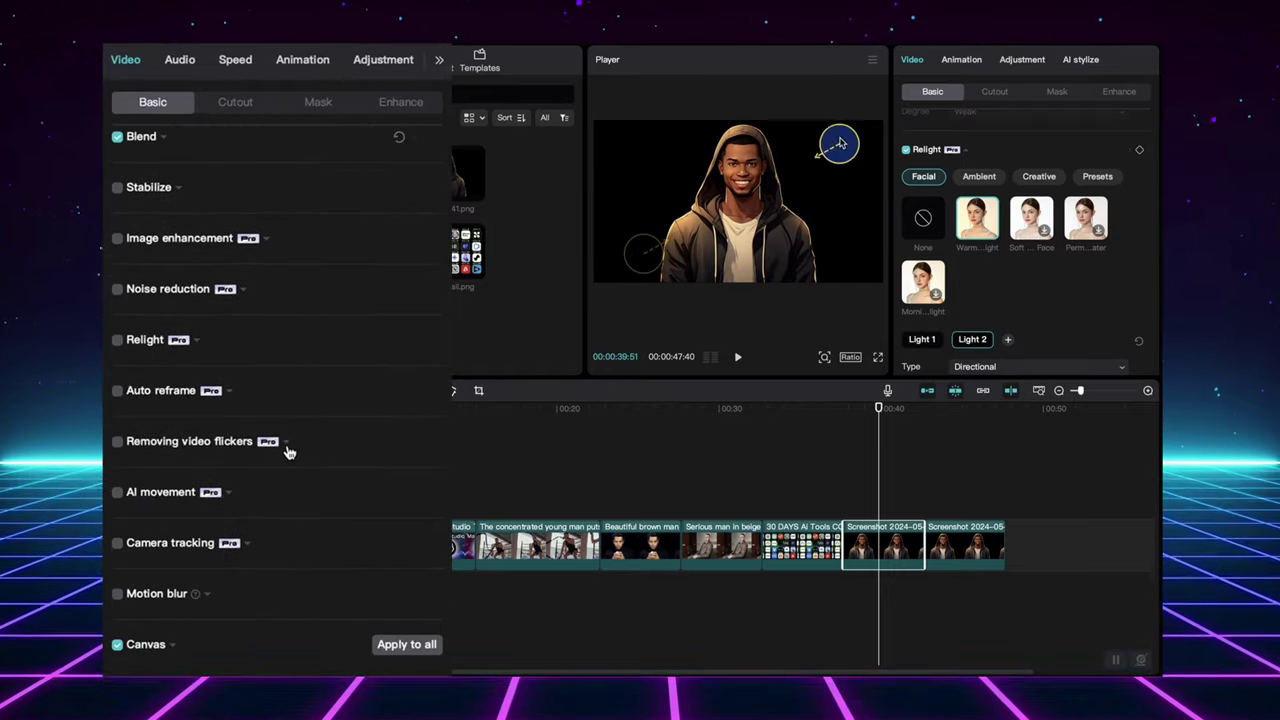
left_click(234, 504)
left_click(239, 507)
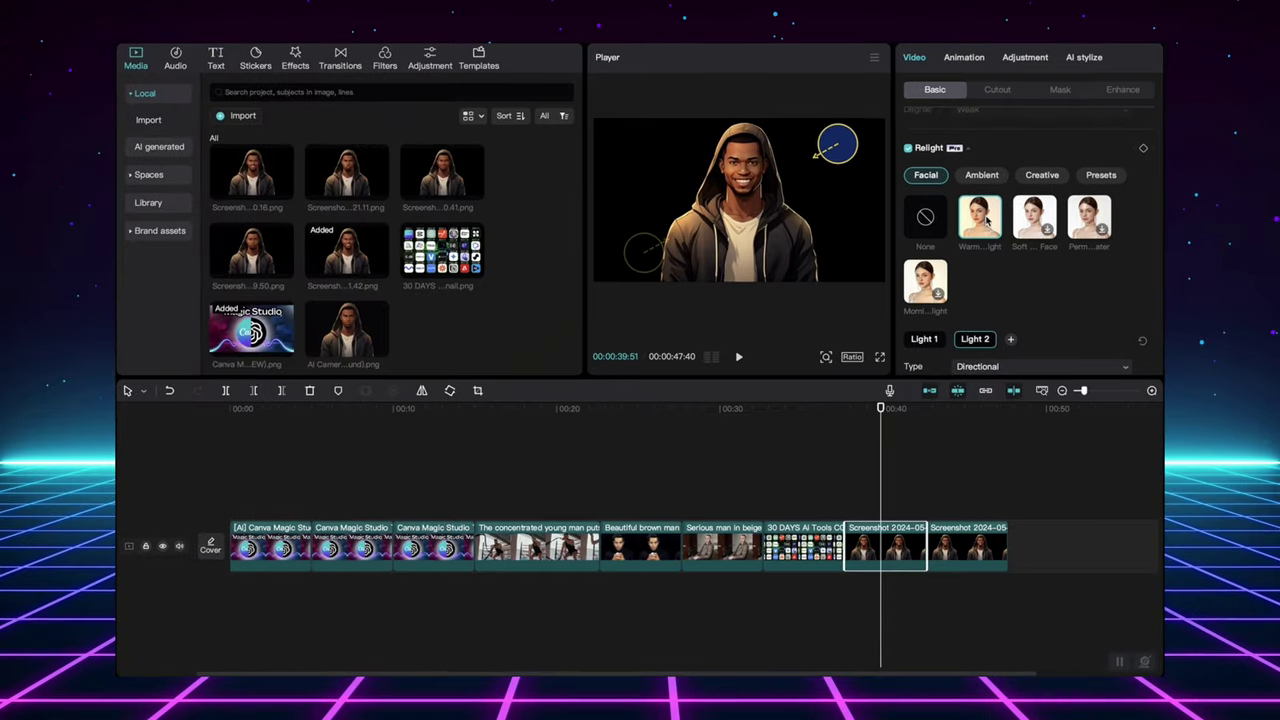
Step: Give Light 1 a greyish colour and move the violet light to the frame's left edge
left_click(924, 339)
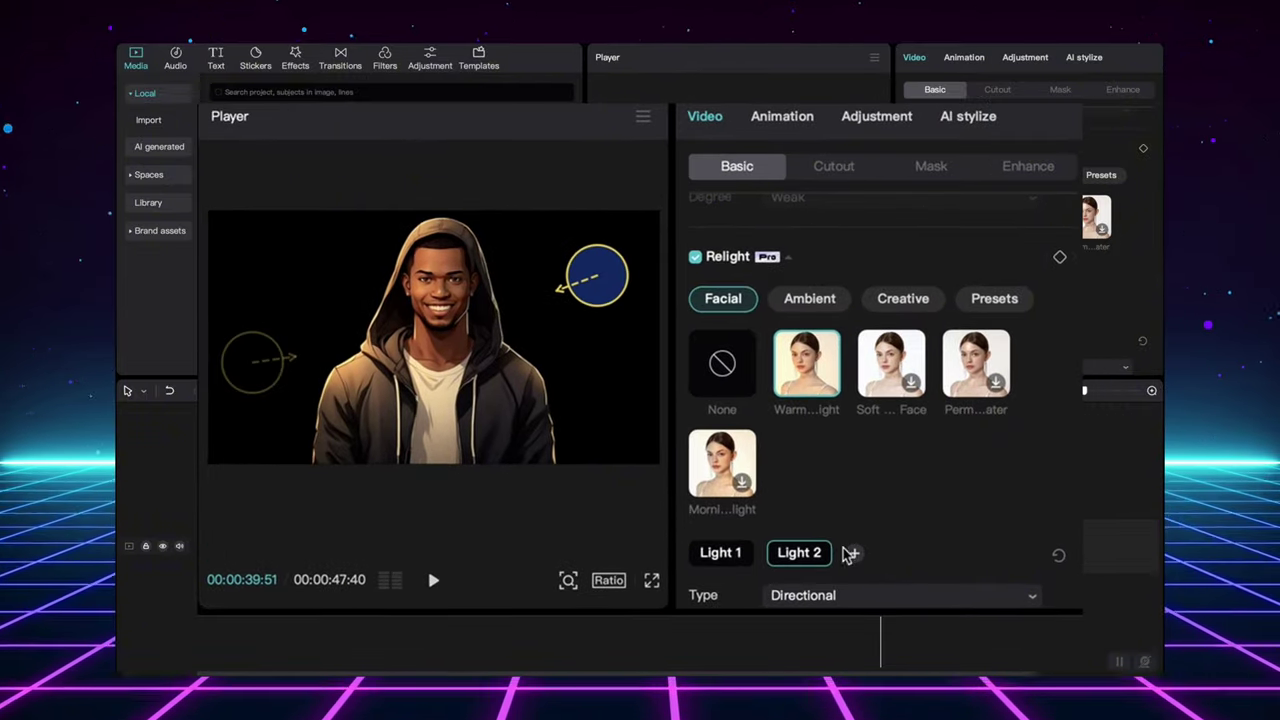
scroll(731, 563, "down", 4)
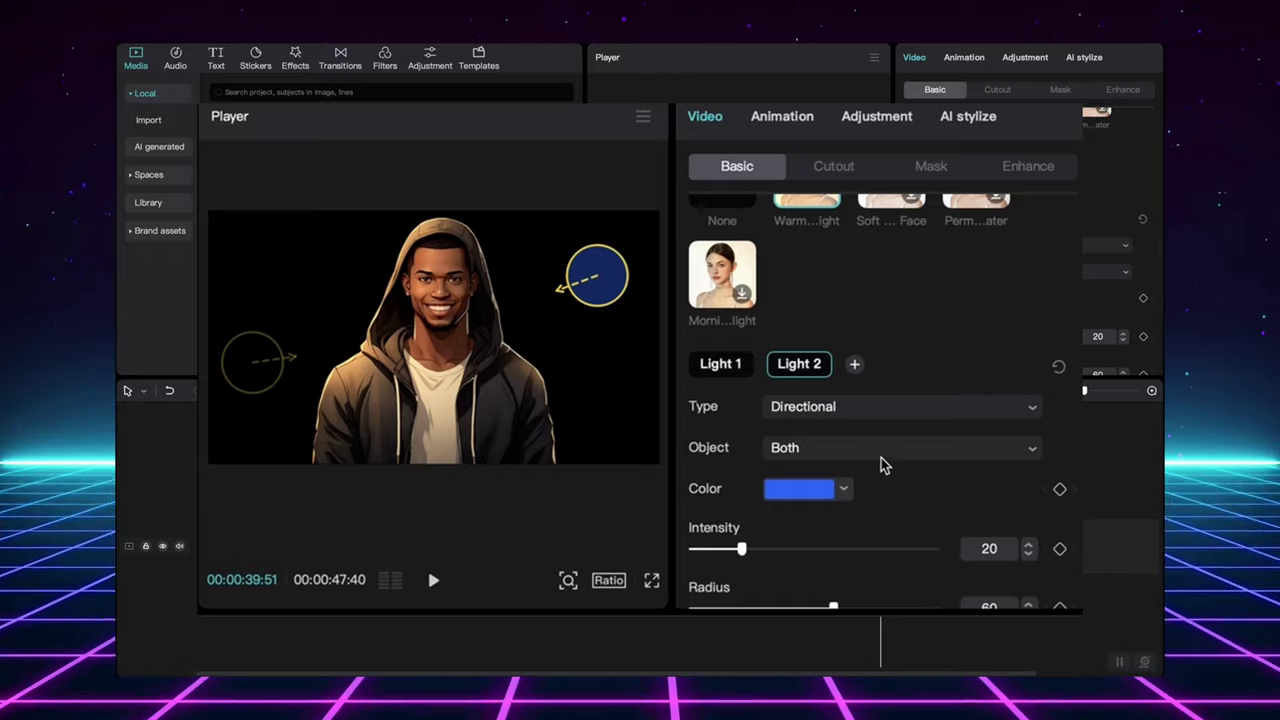
scroll(885, 470, "down", 3)
left_click(837, 420)
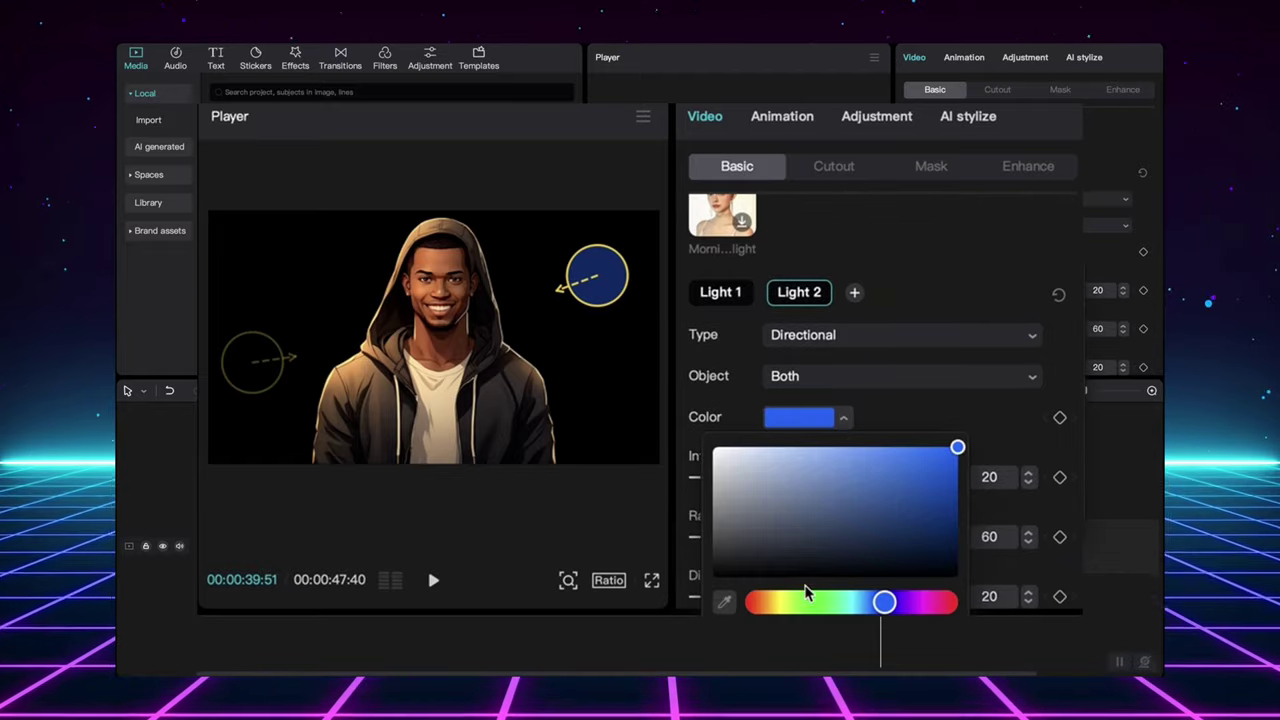
left_click_drag(742, 580, 700, 537)
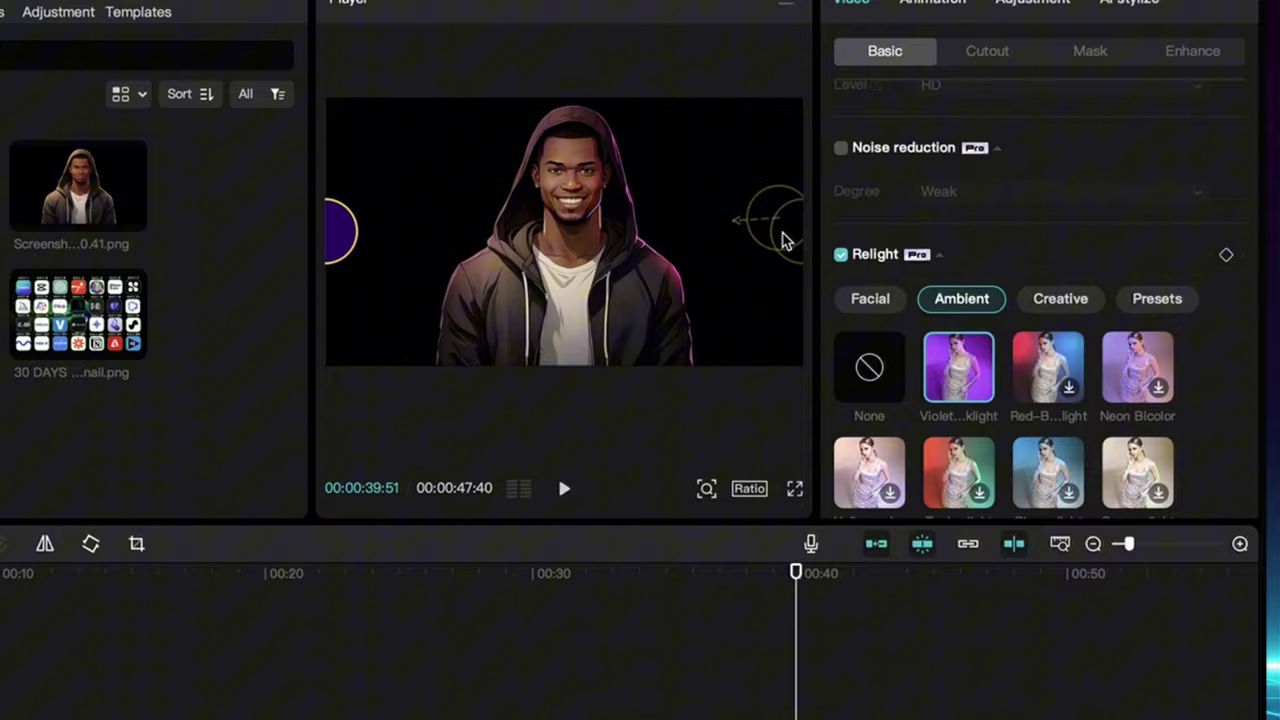
left_click(826, 248)
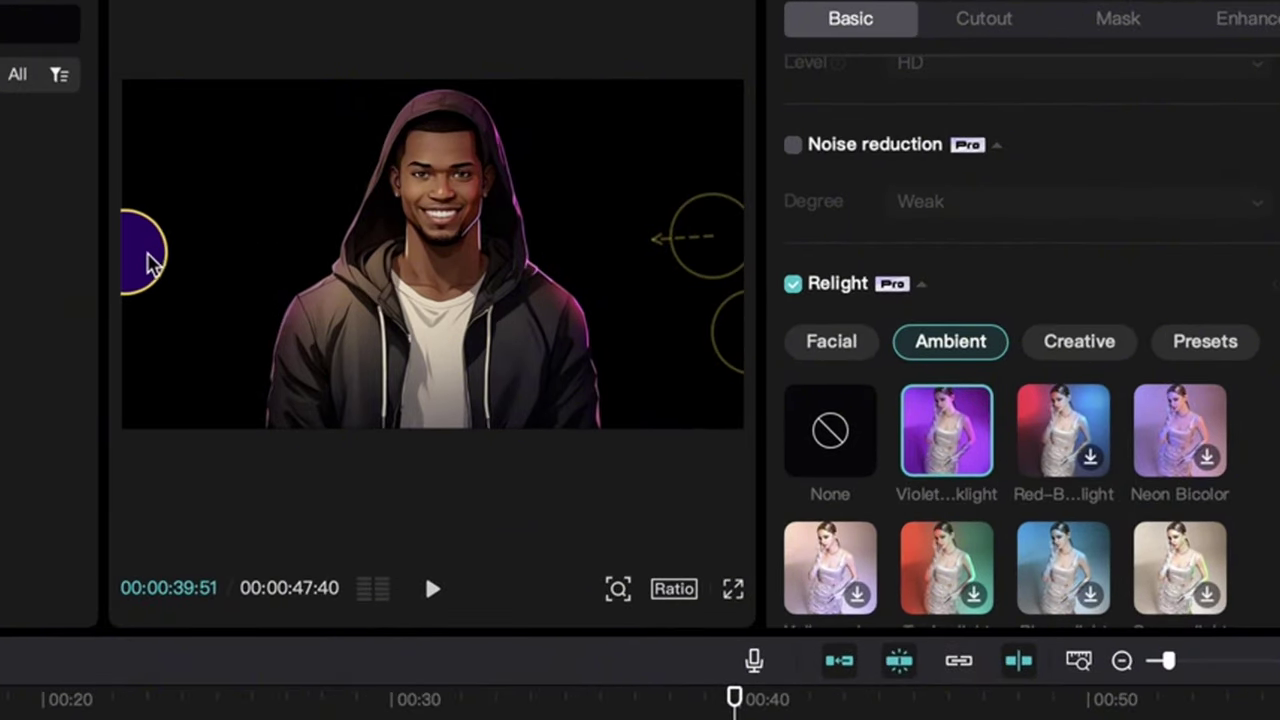
left_click_drag(195, 182, 176, 262)
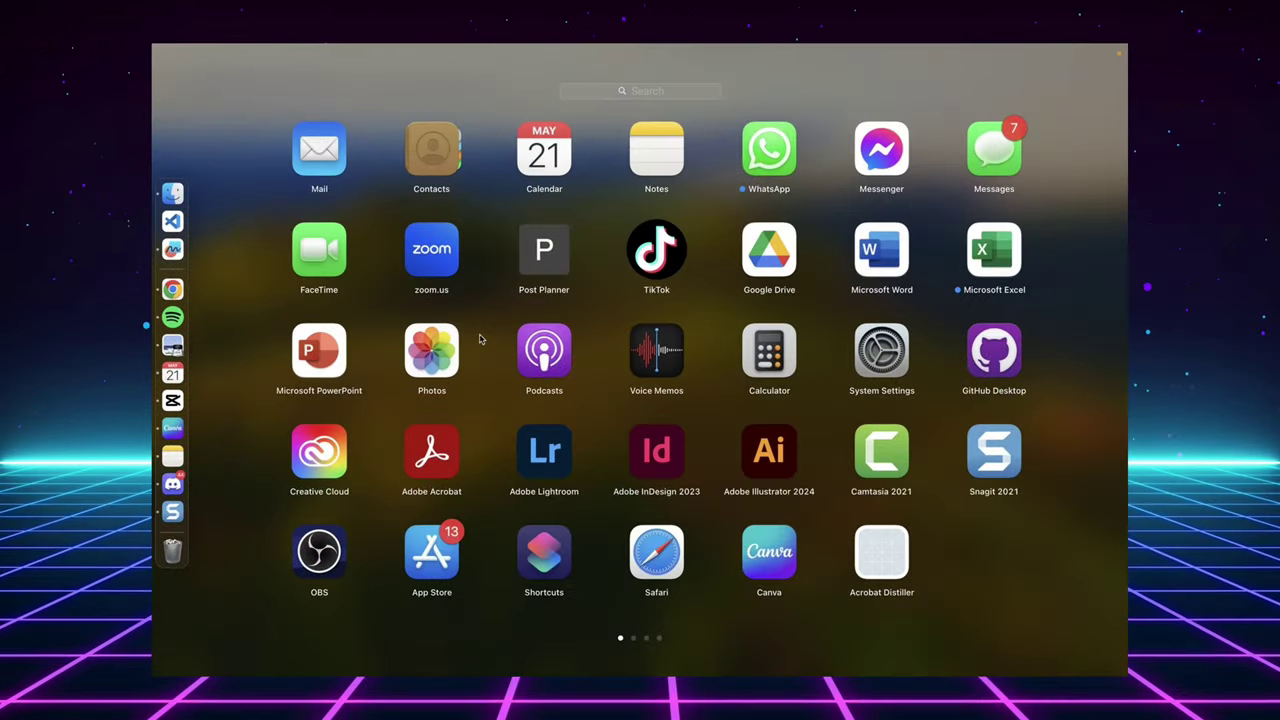
Step: Open the Photos library and read the guide's preview-and-edit and export-and-share steps
left_click(438, 354)
scroll(643, 400, "up", 10)
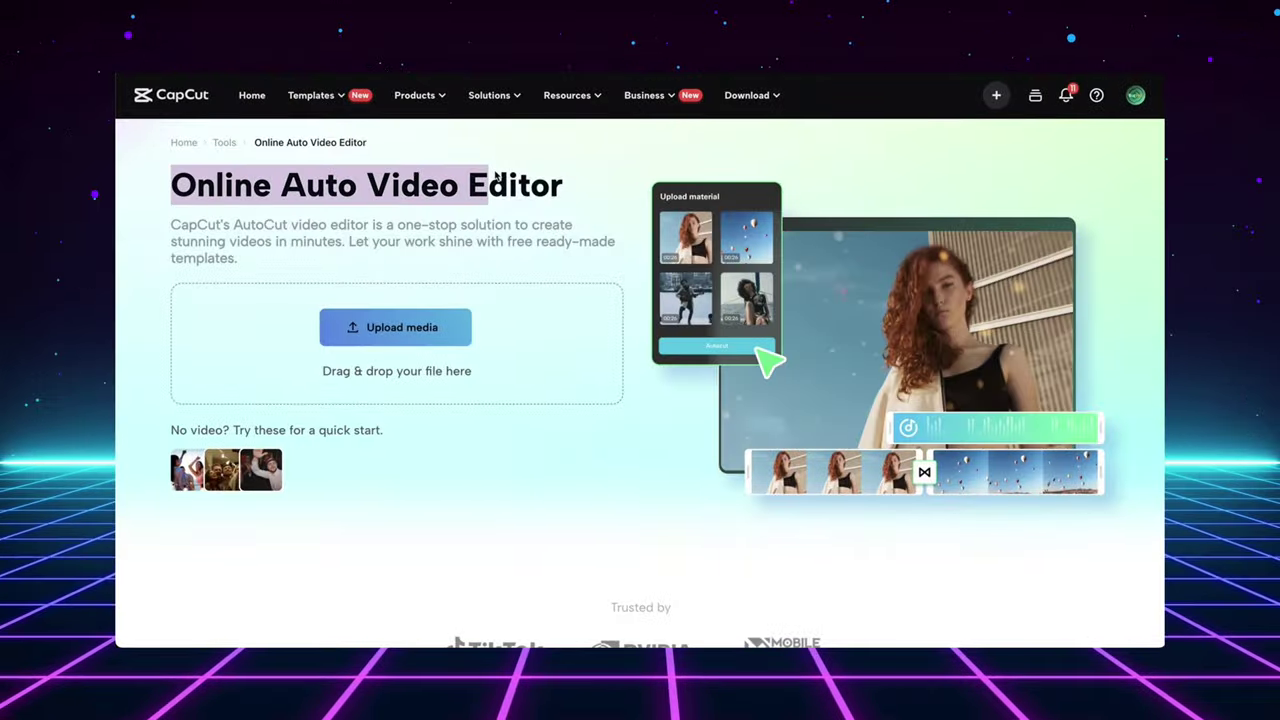
scroll(556, 561, "down", 1)
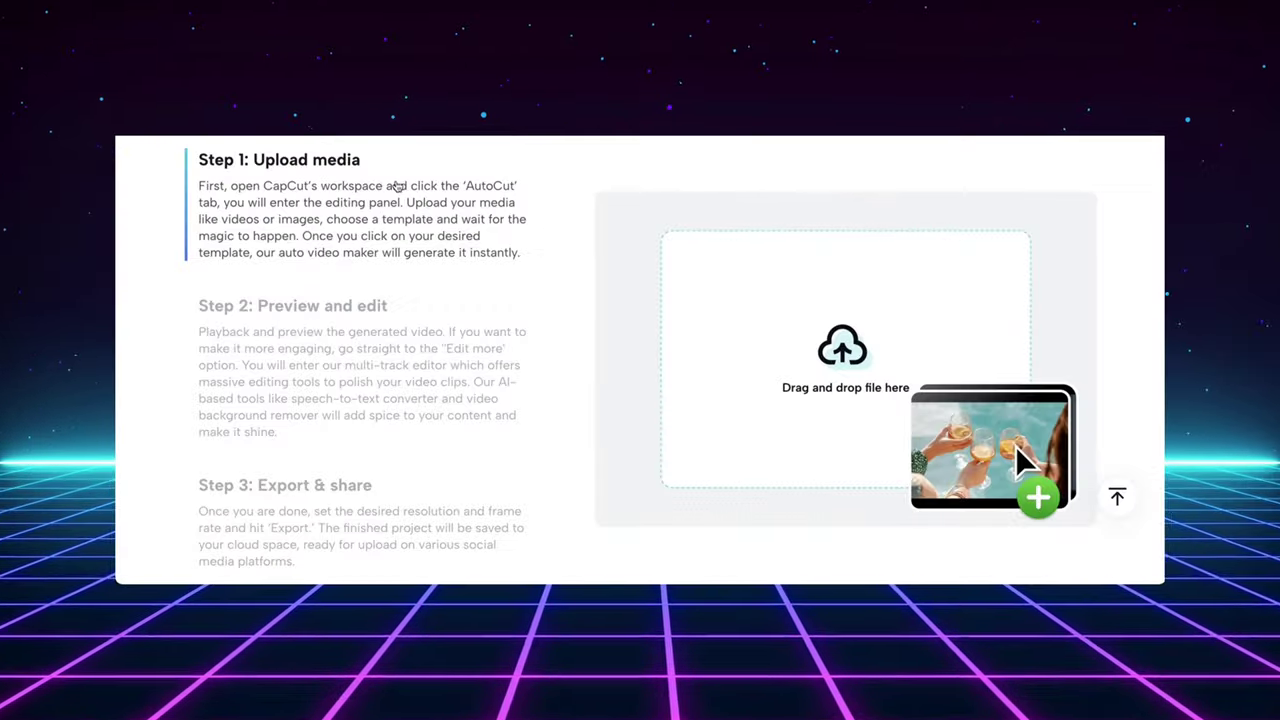
left_click(308, 336)
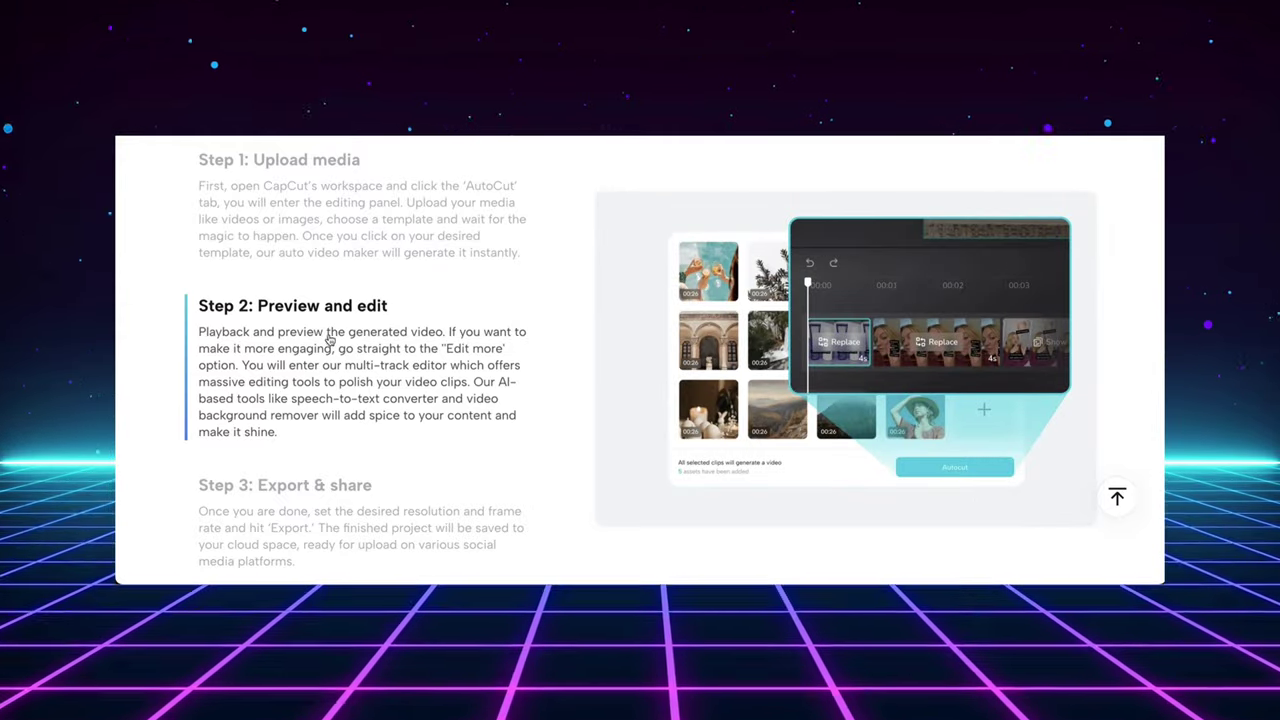
left_click(330, 513)
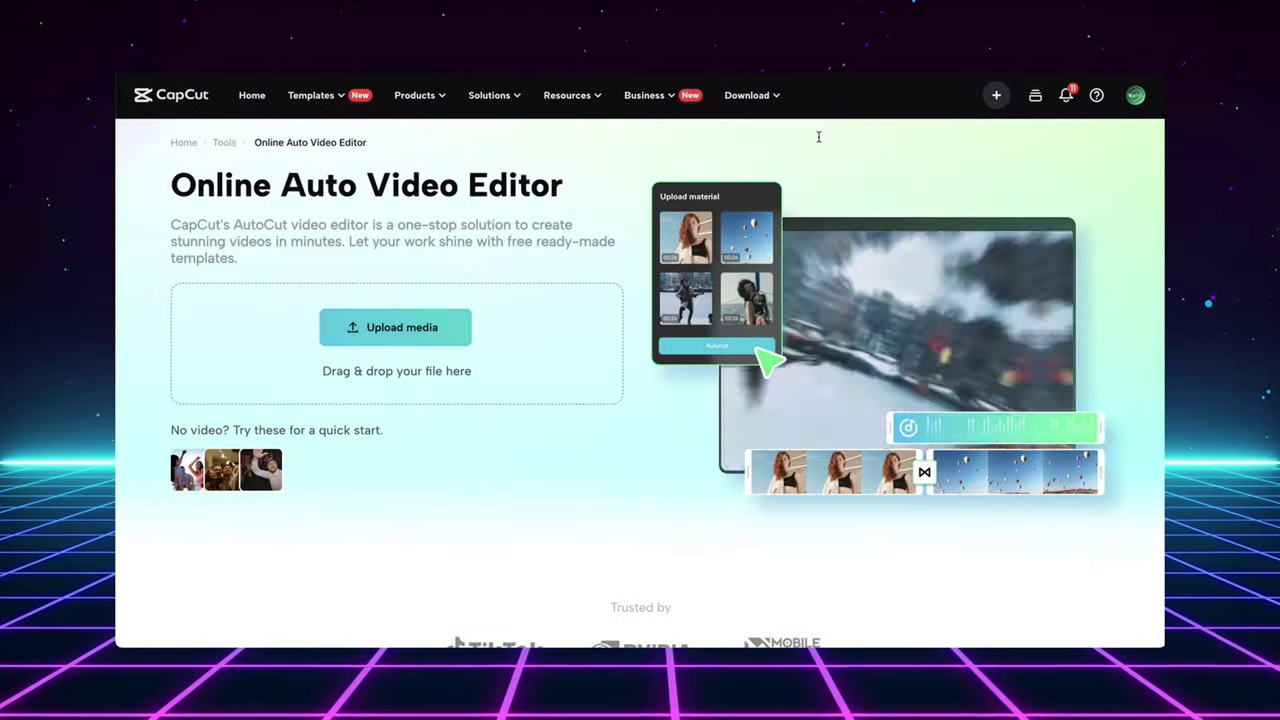
Step: Expand the YouTube description, select the tool links, and upload a product image
mouse_move(430, 100)
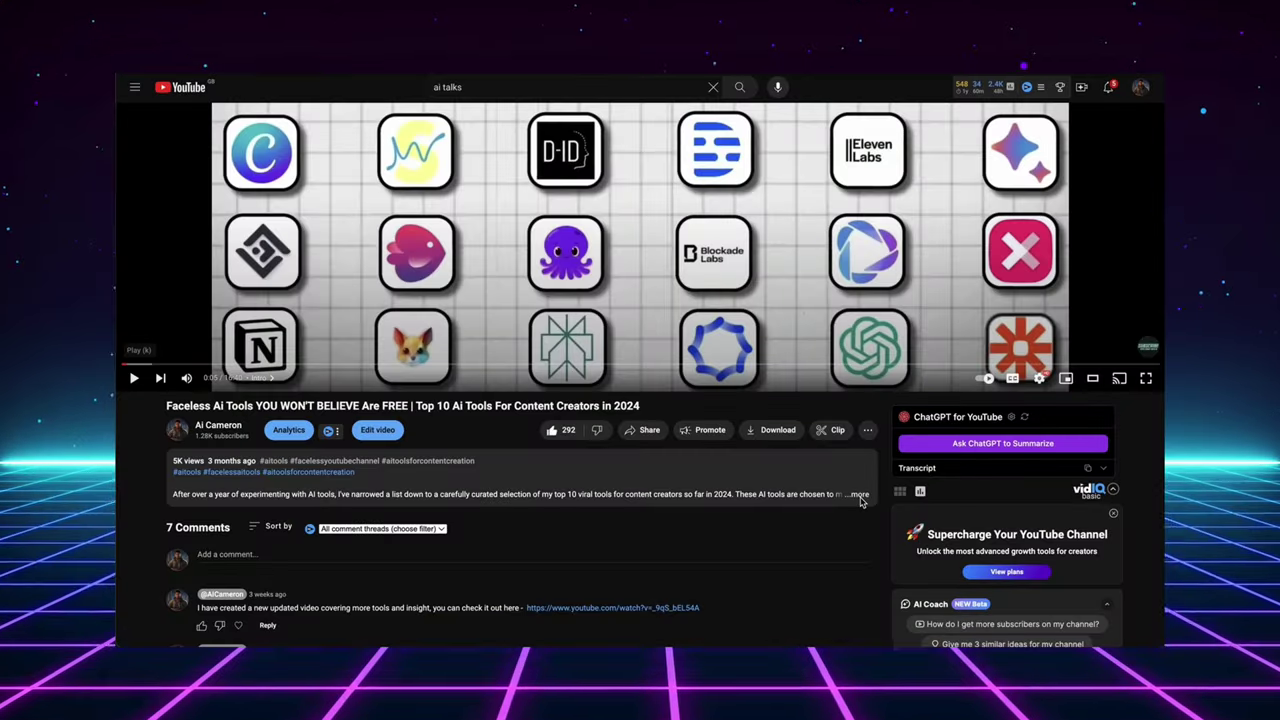
left_click(758, 495)
scroll(758, 541, "down", 2)
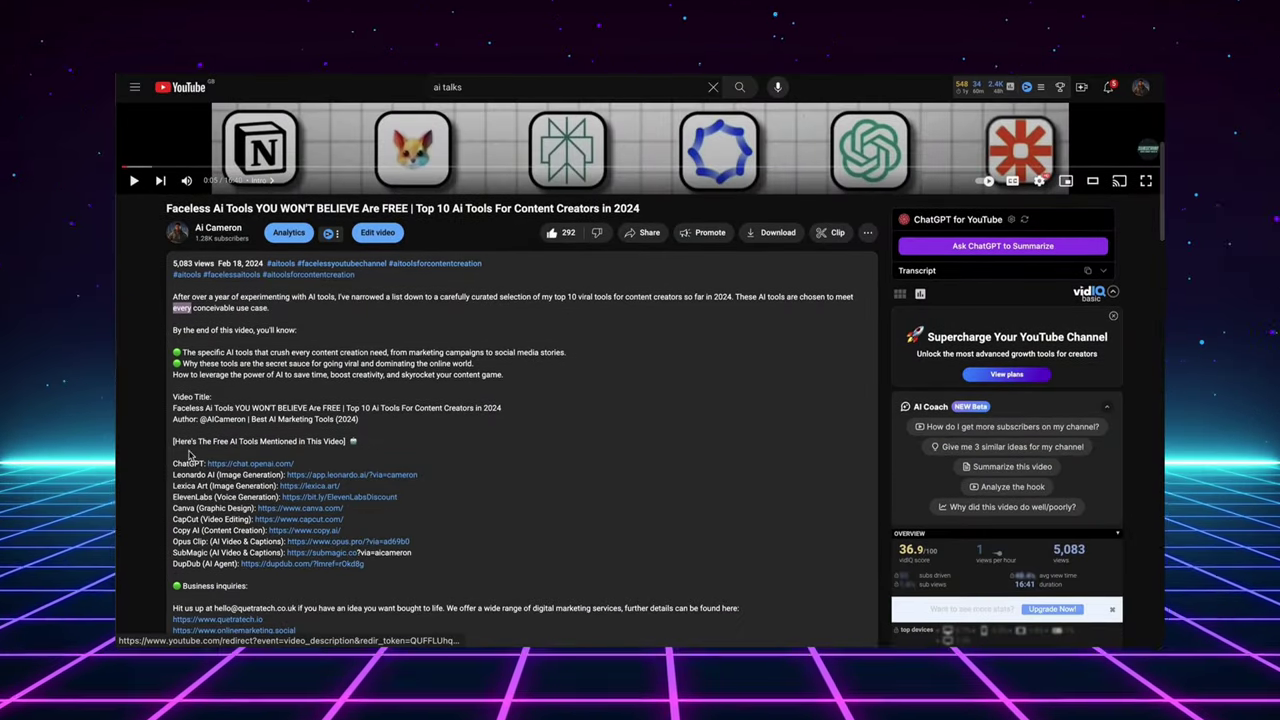
left_click_drag(172, 455, 322, 543)
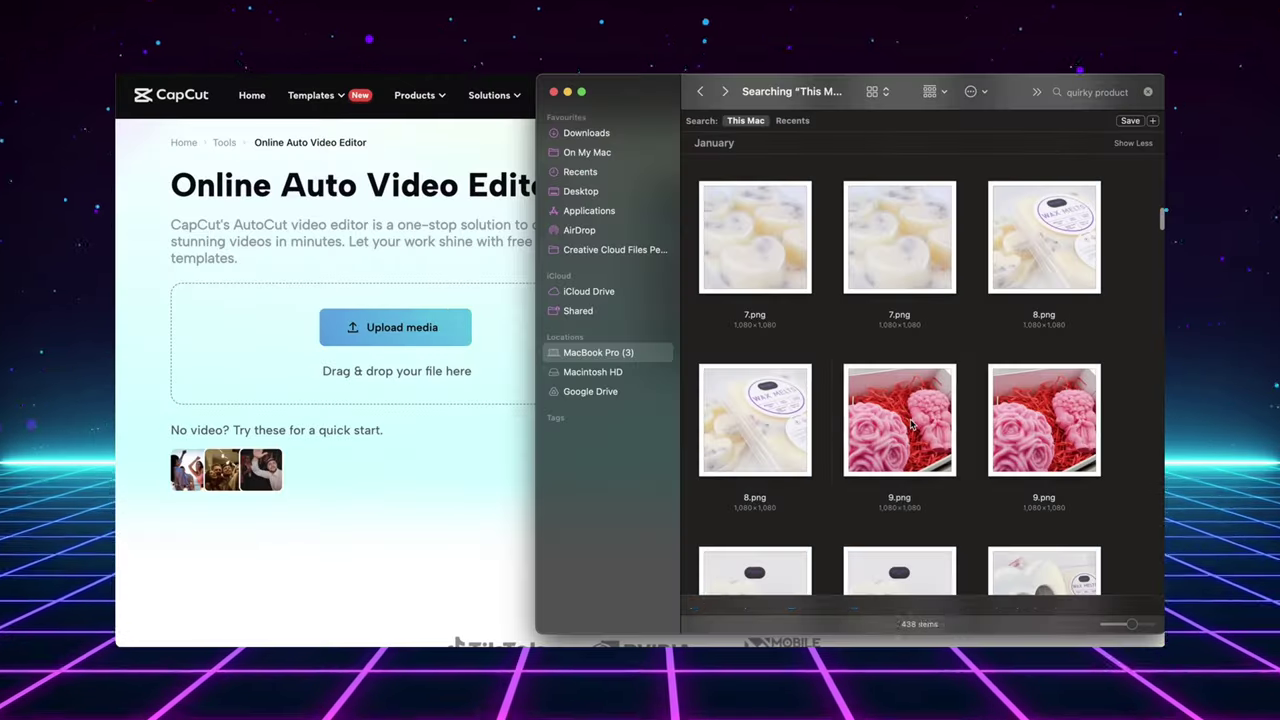
left_click_drag(897, 443, 414, 380)
left_click(870, 363)
Step: Add product images up to 16, set the duration, generate the video, and preview another result
scroll(1020, 337, "up", 5)
left_click(899, 268)
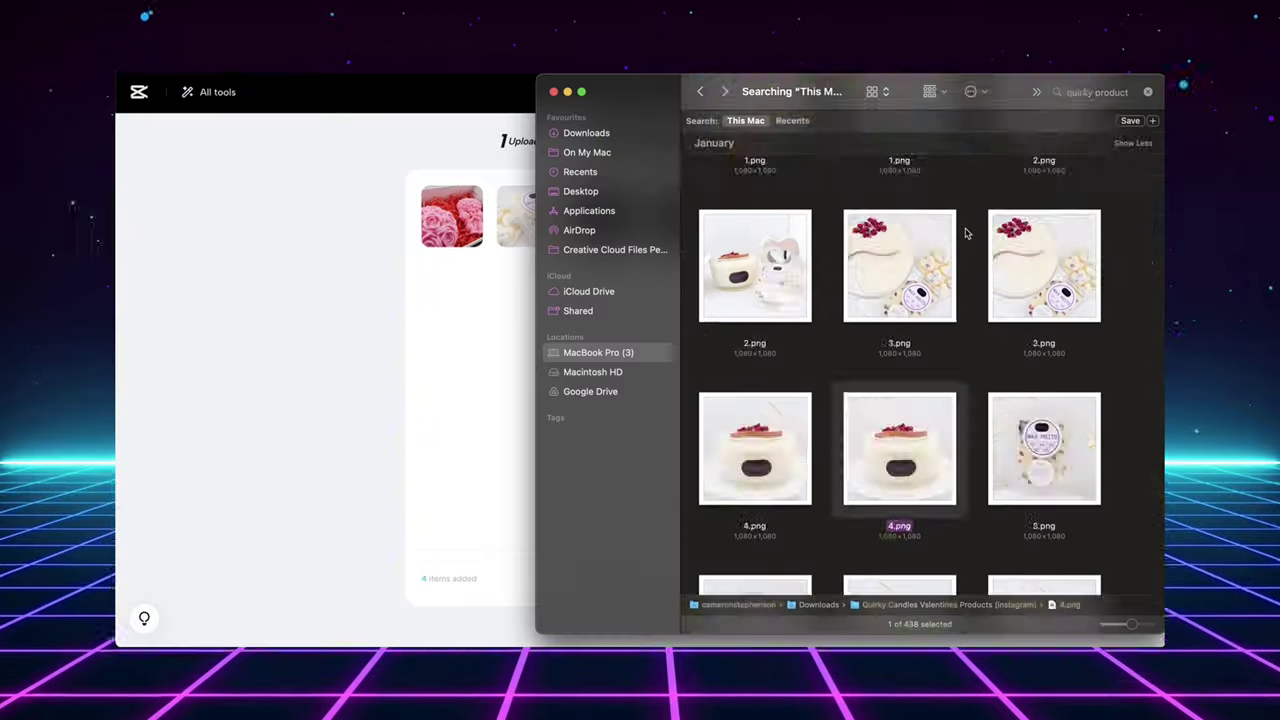
scroll(966, 237, "up", 3)
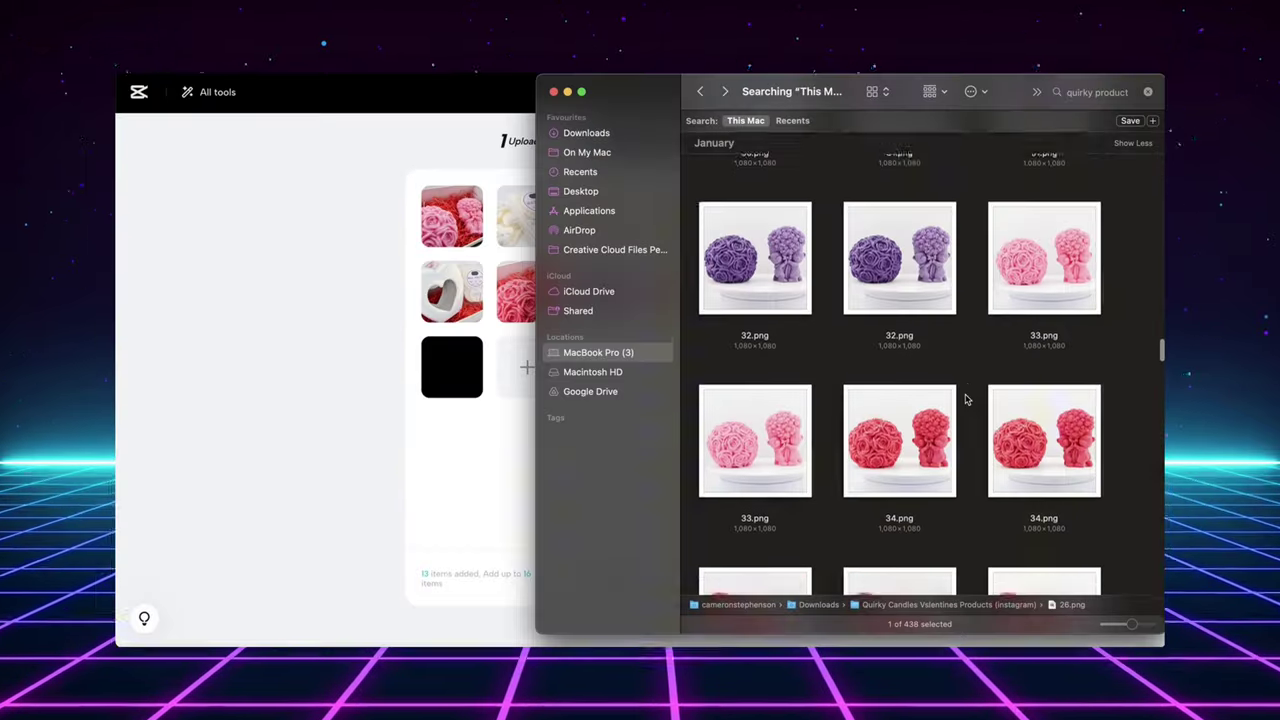
left_click_drag(1044, 440, 730, 475)
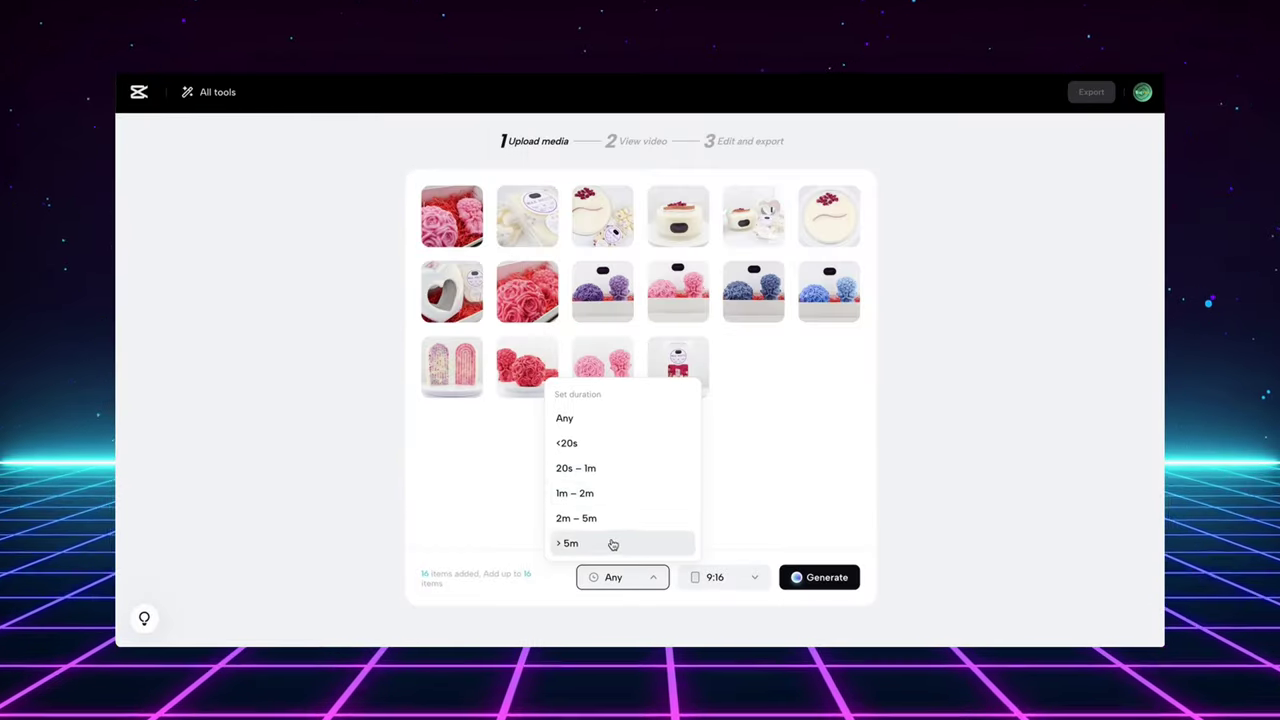
left_click(613, 543)
left_click(805, 578)
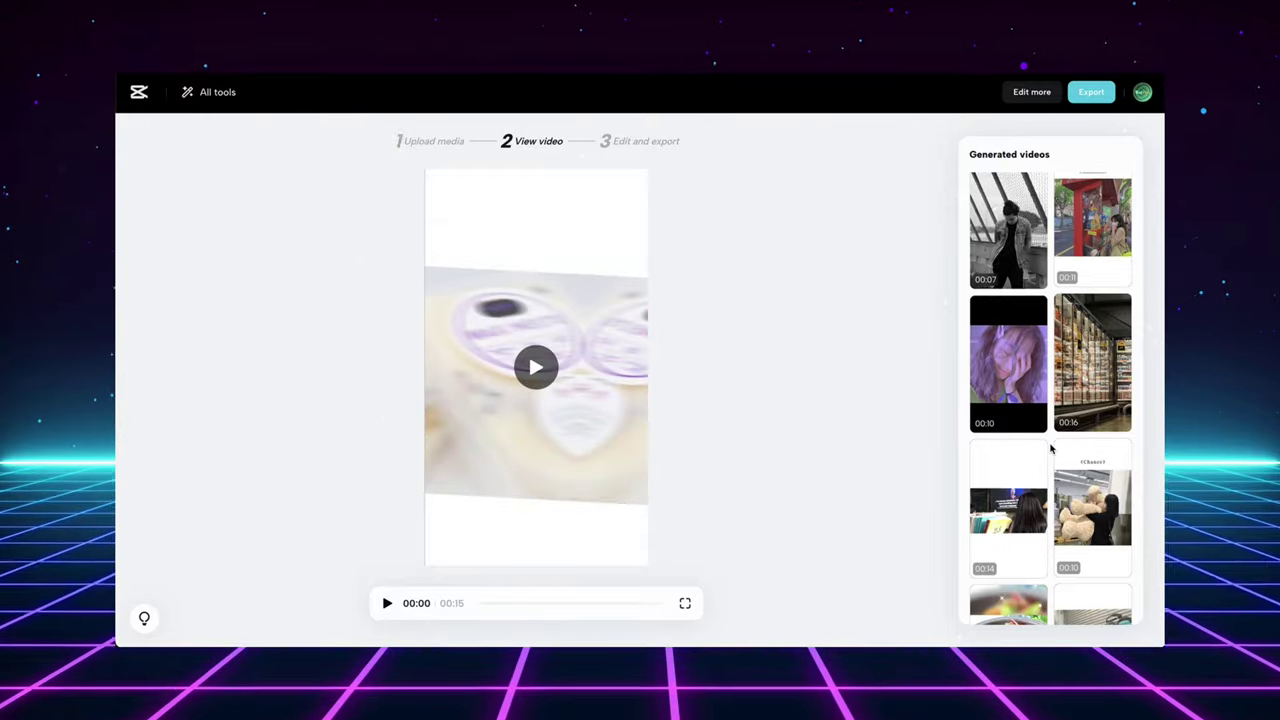
scroll(1050, 449, "down", 3)
left_click(1006, 350)
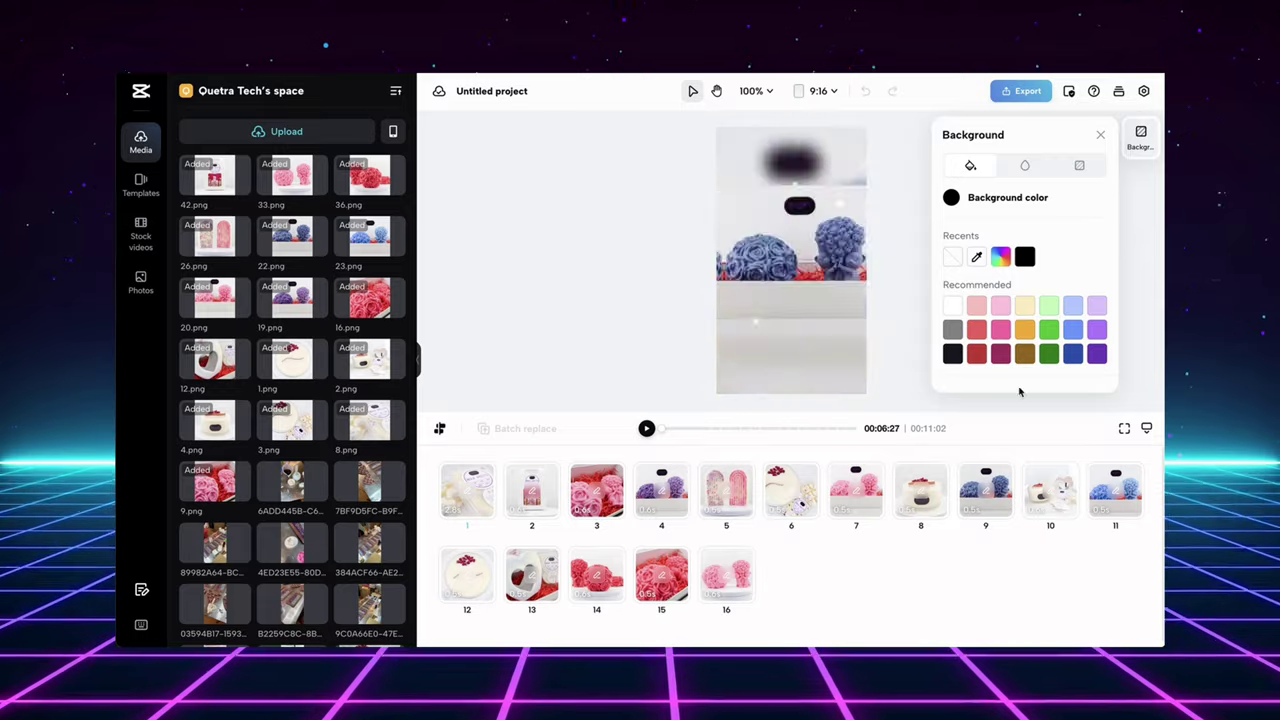
Step: Close the Background settings panel
left_click(1100, 135)
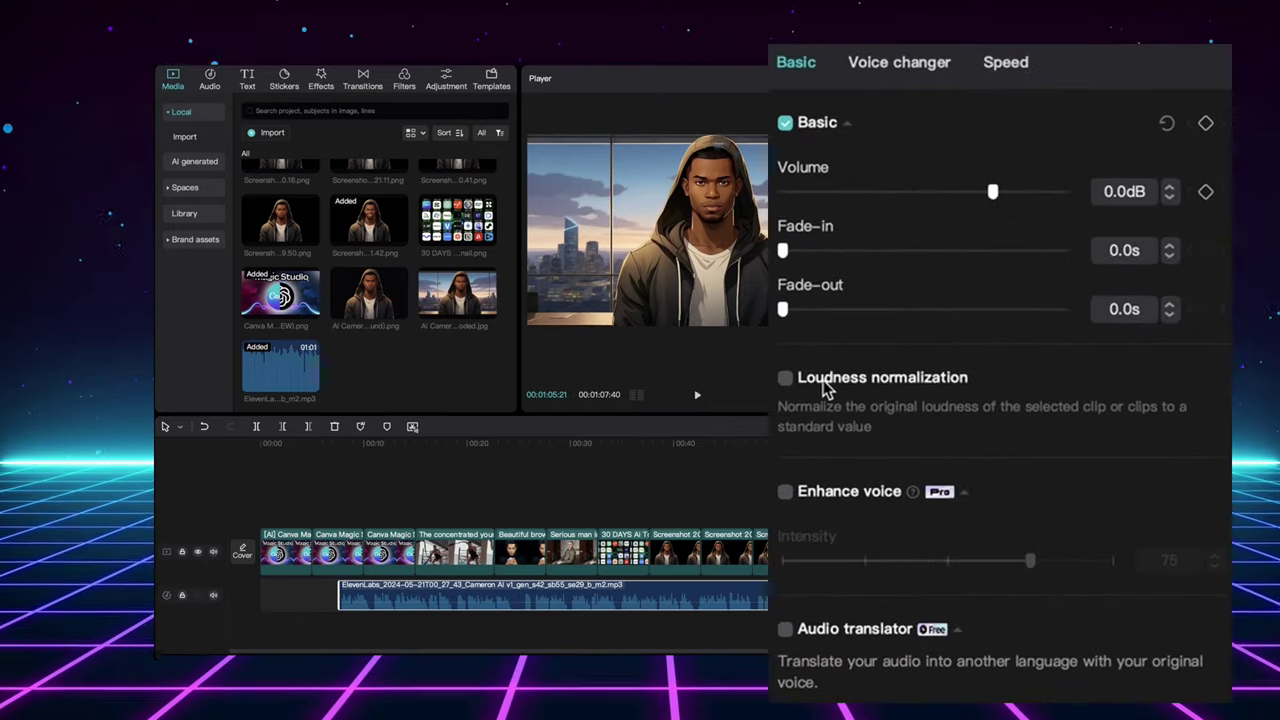
Step: Switch Enhance voice on for the voiceover, then back off
scroll(863, 450, "down", 5)
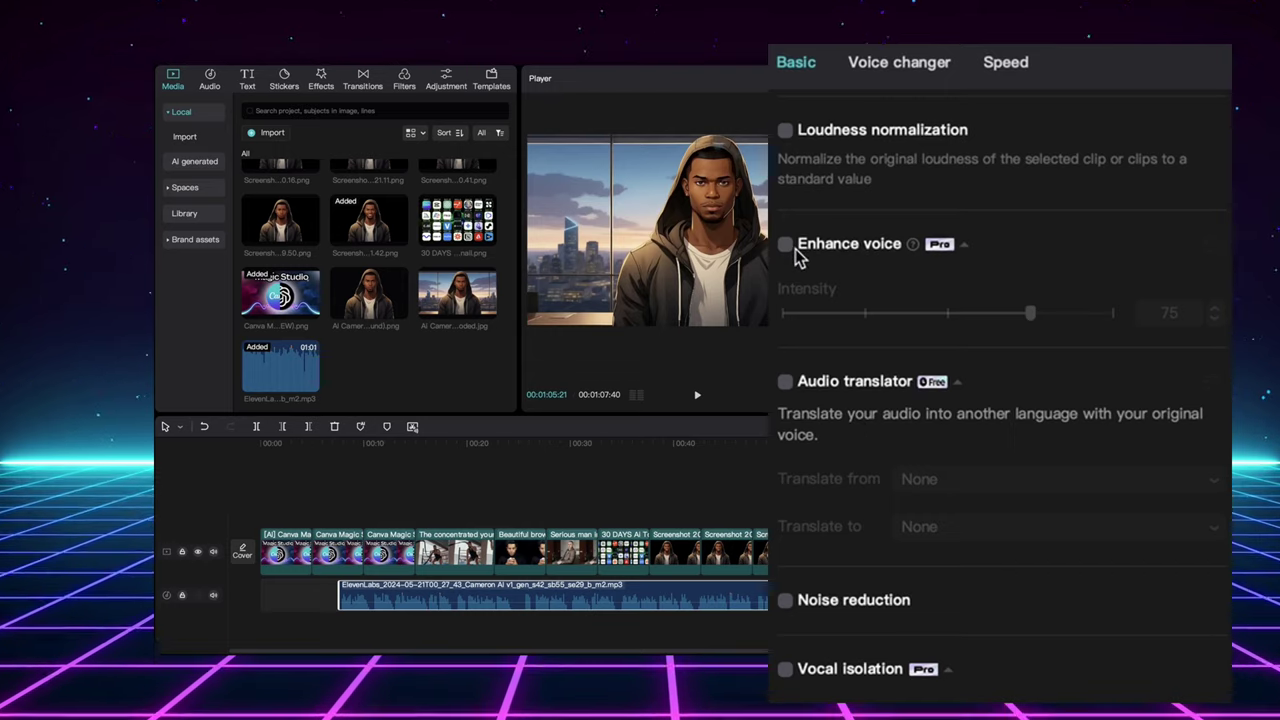
left_click(786, 245)
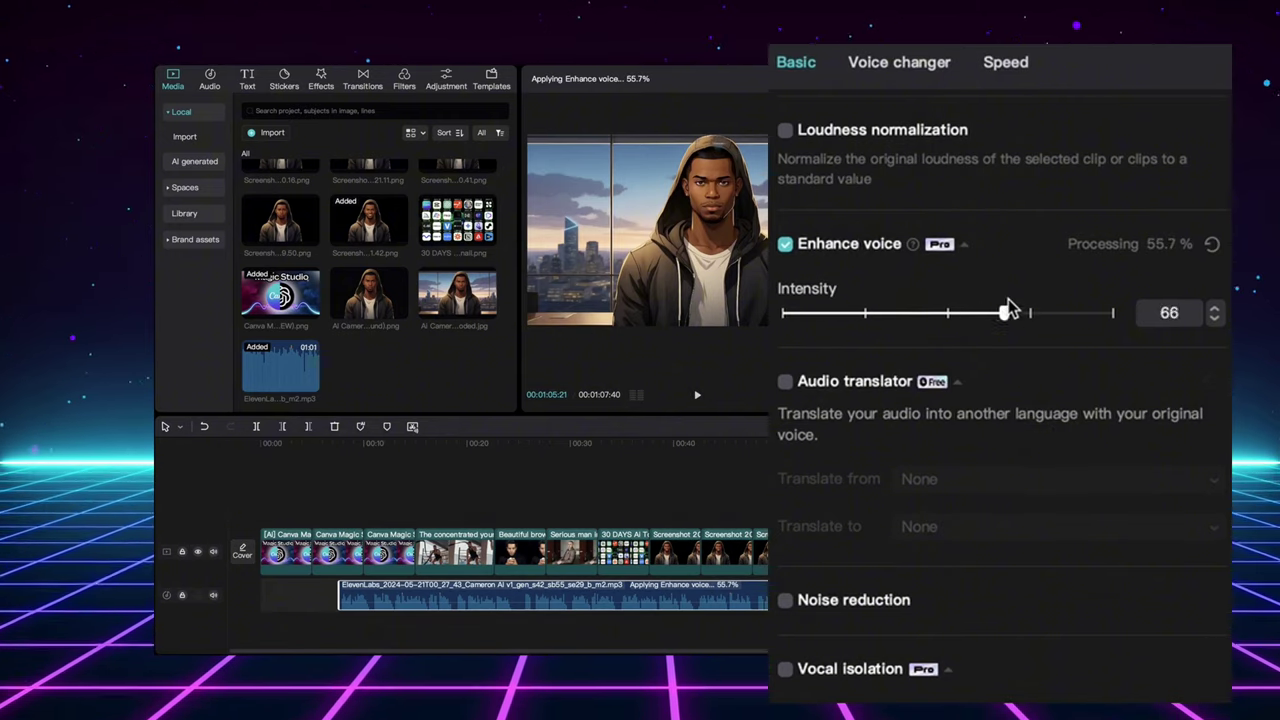
left_click(786, 245)
Step: Turn on Audio translator with English as the source language and bring up the target language list
scroll(865, 322, "down", 1)
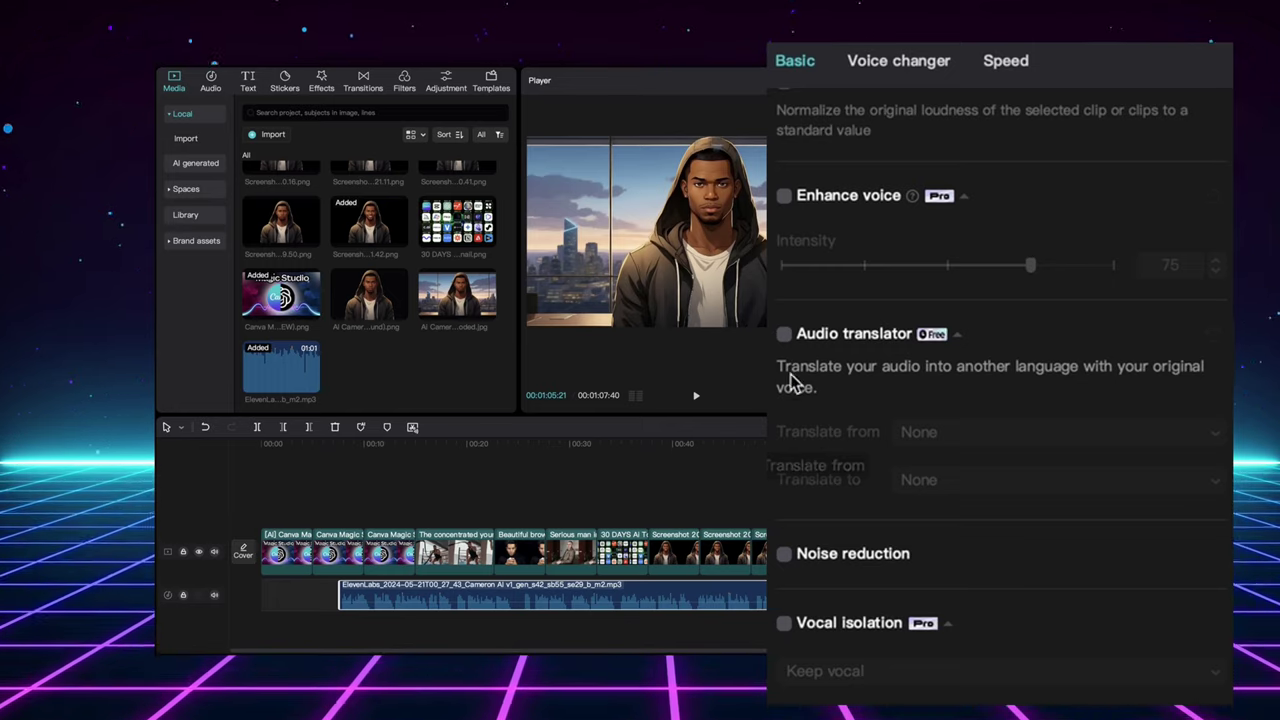
left_click(785, 336)
left_click(1097, 430)
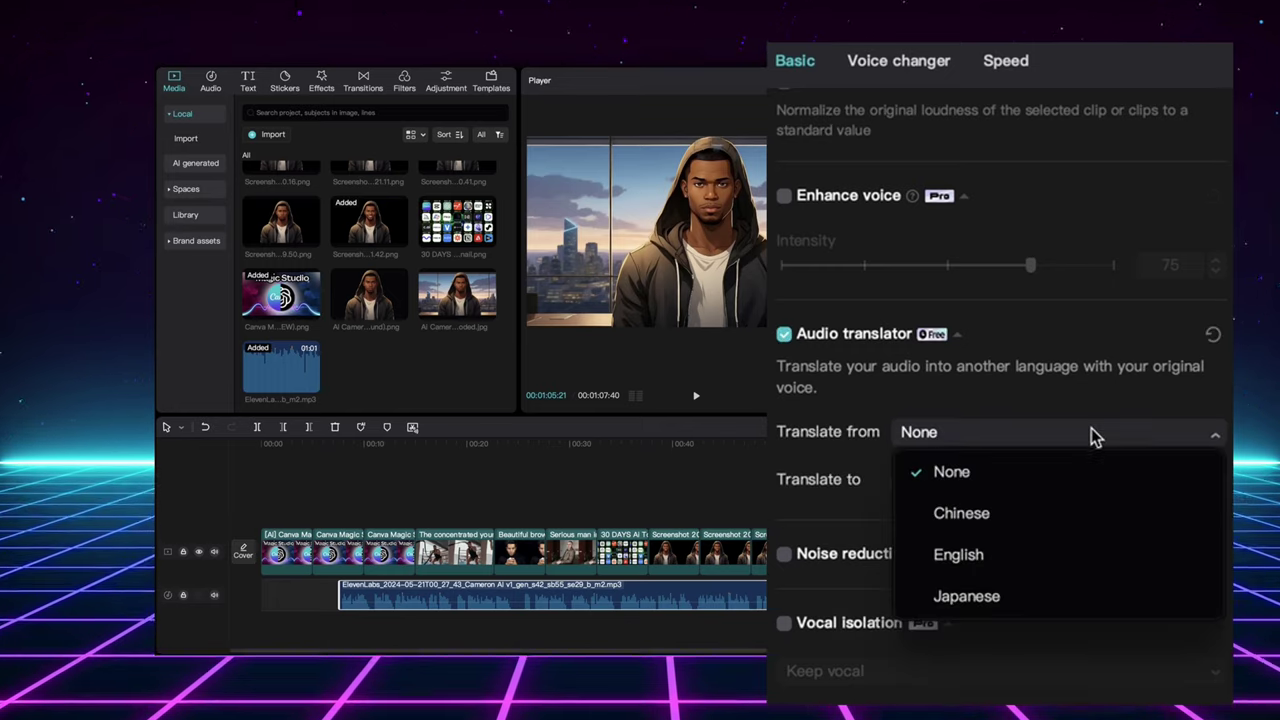
left_click(961, 565)
left_click(980, 483)
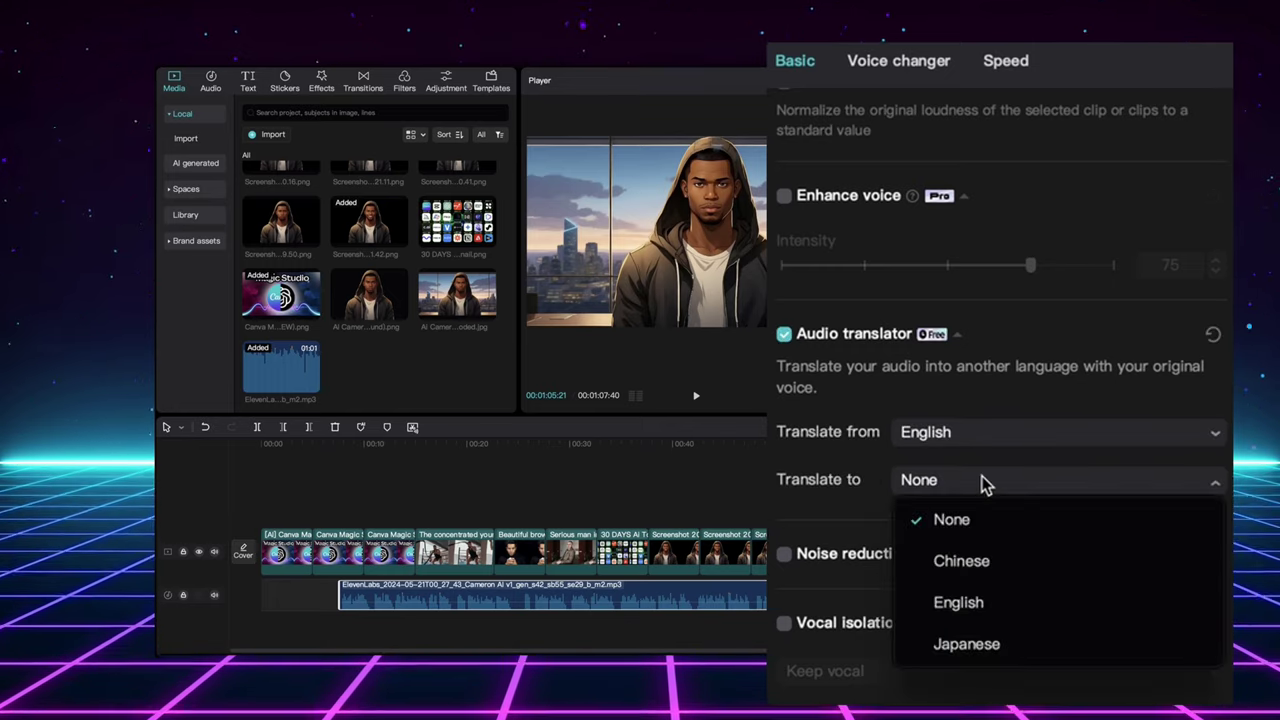
Step: Pick a target language, tick the terms checkbox in the Notice dialog and allow translation
left_click(1014, 568)
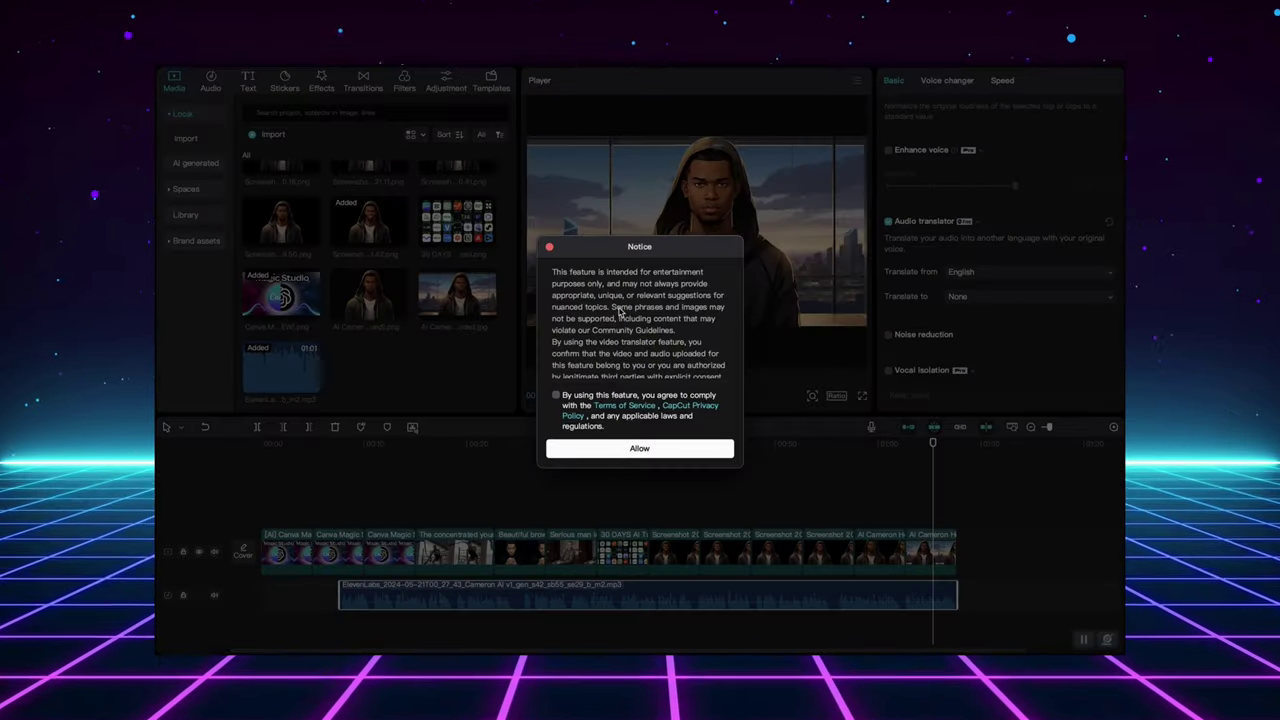
left_click(640, 448)
left_click(556, 395)
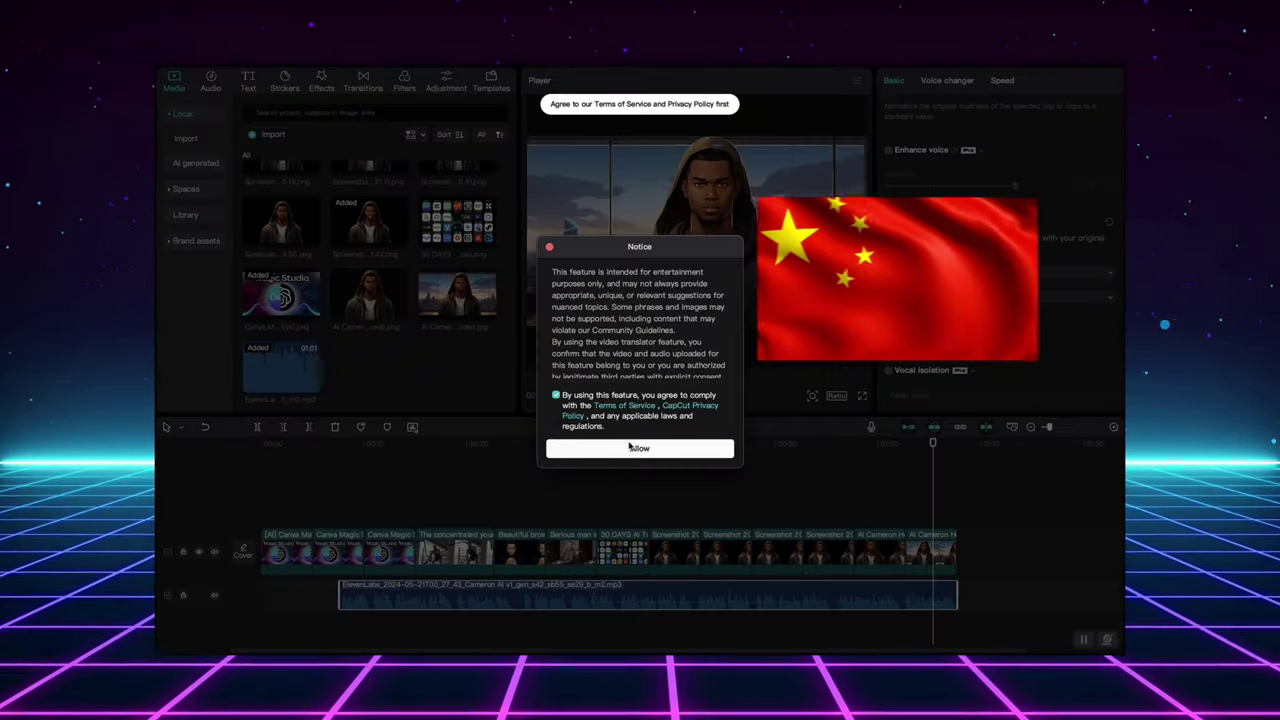
left_click(640, 448)
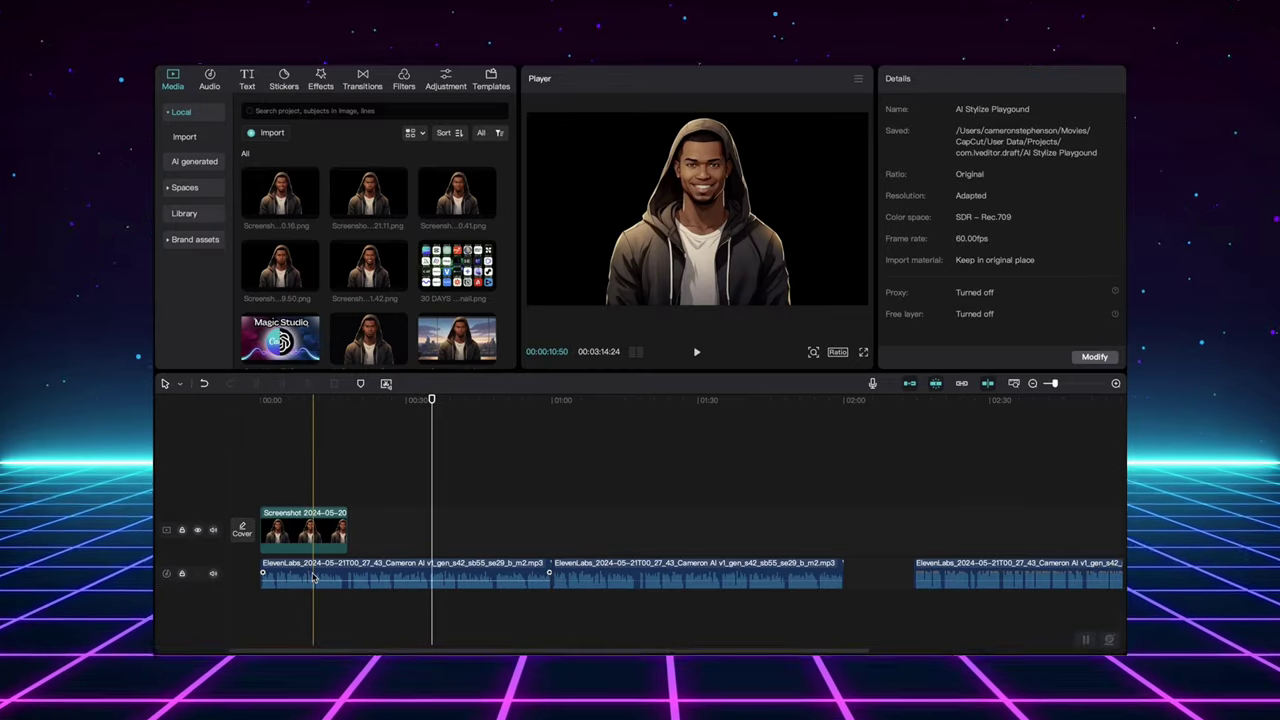
Step: On the first ElevenLabs voiceover clip, set Audio translator to translate from English into Chinese
left_click(313, 578)
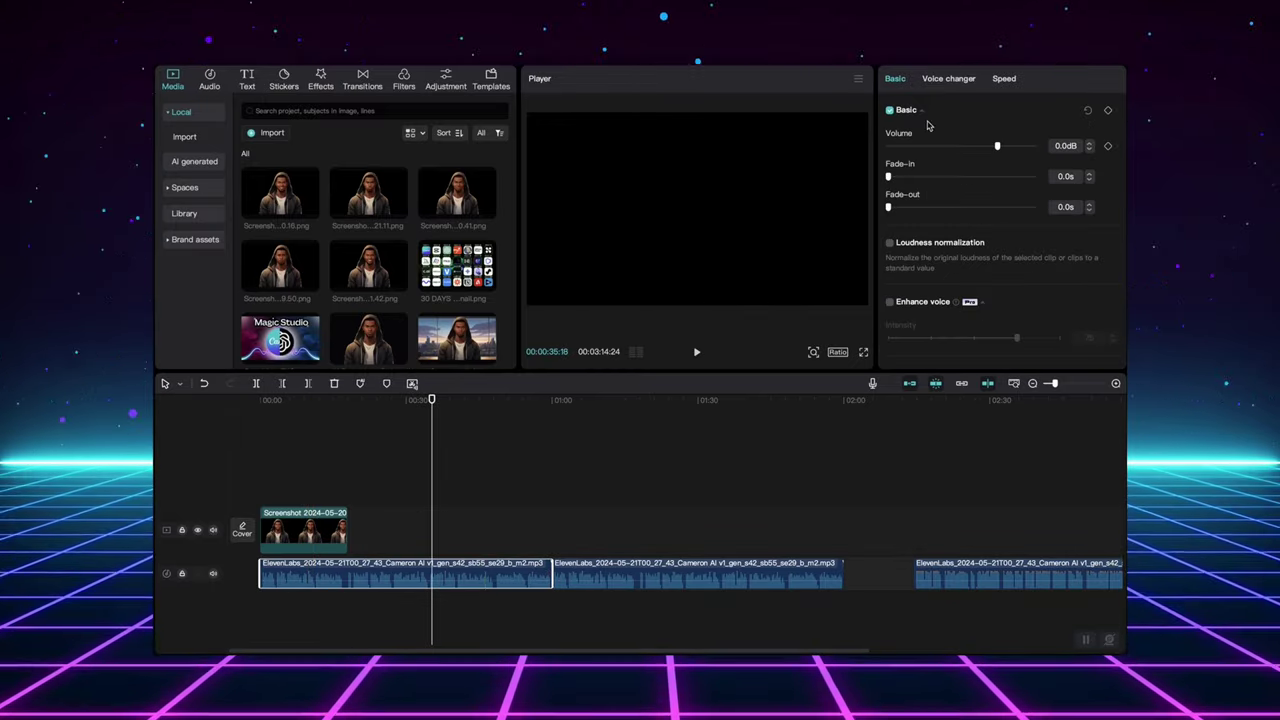
scroll(990, 250, "down", 4)
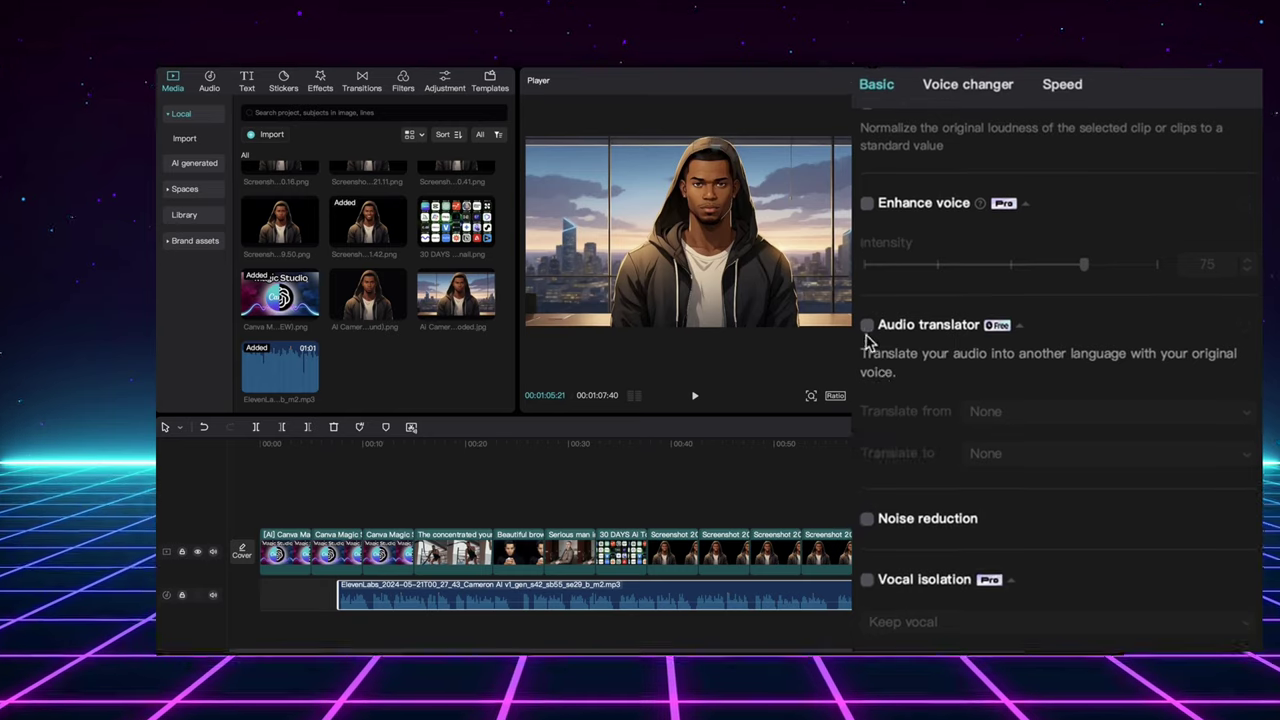
left_click(866, 327)
left_click(1135, 413)
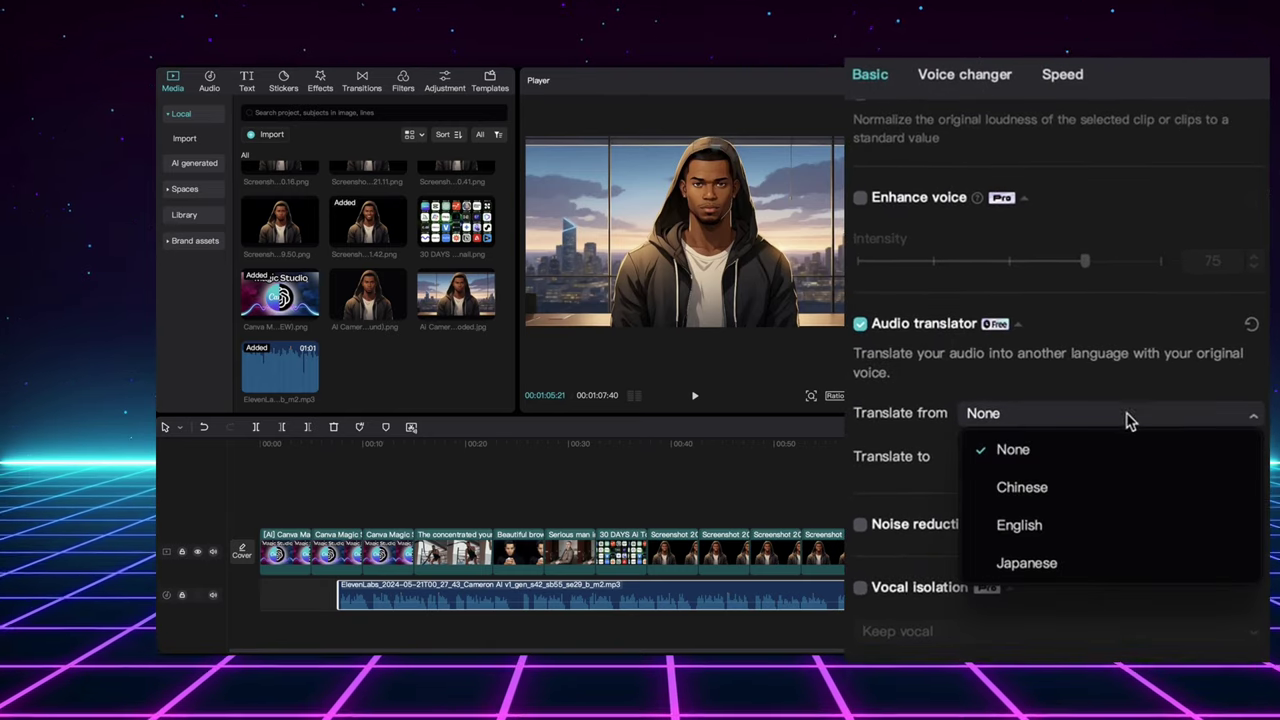
left_click(1020, 528)
left_click(1041, 459)
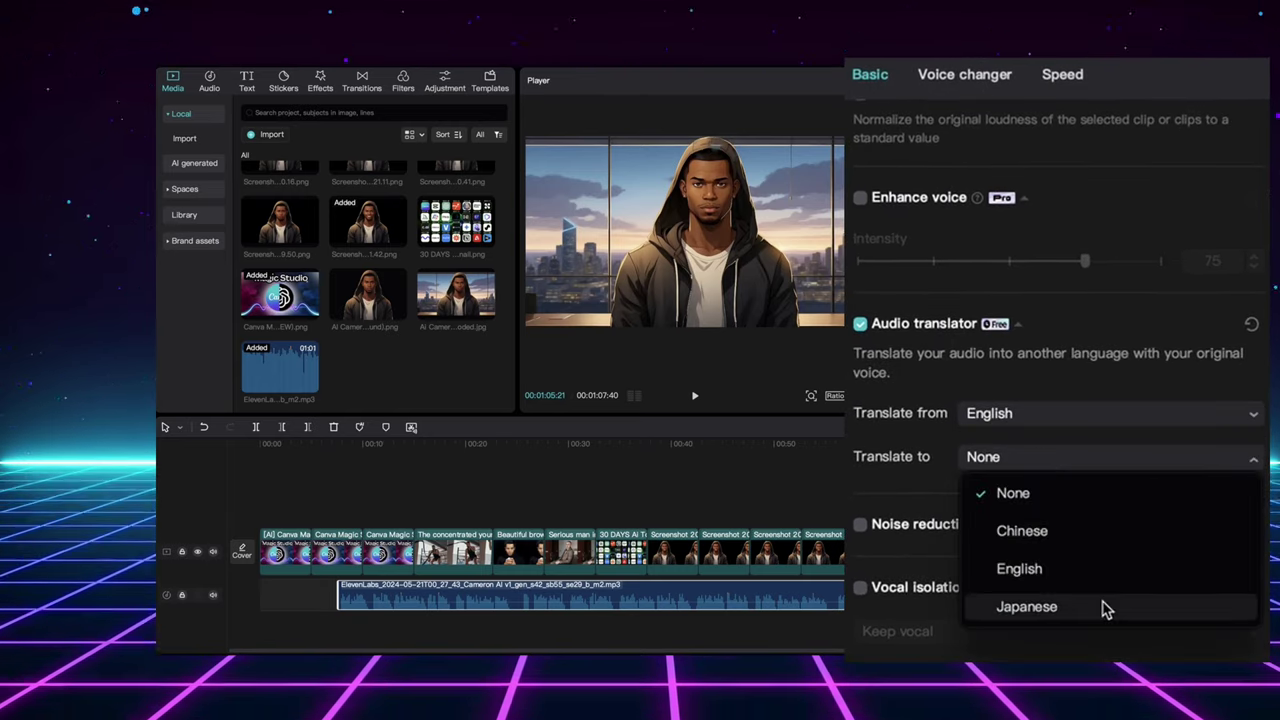
left_click(1071, 547)
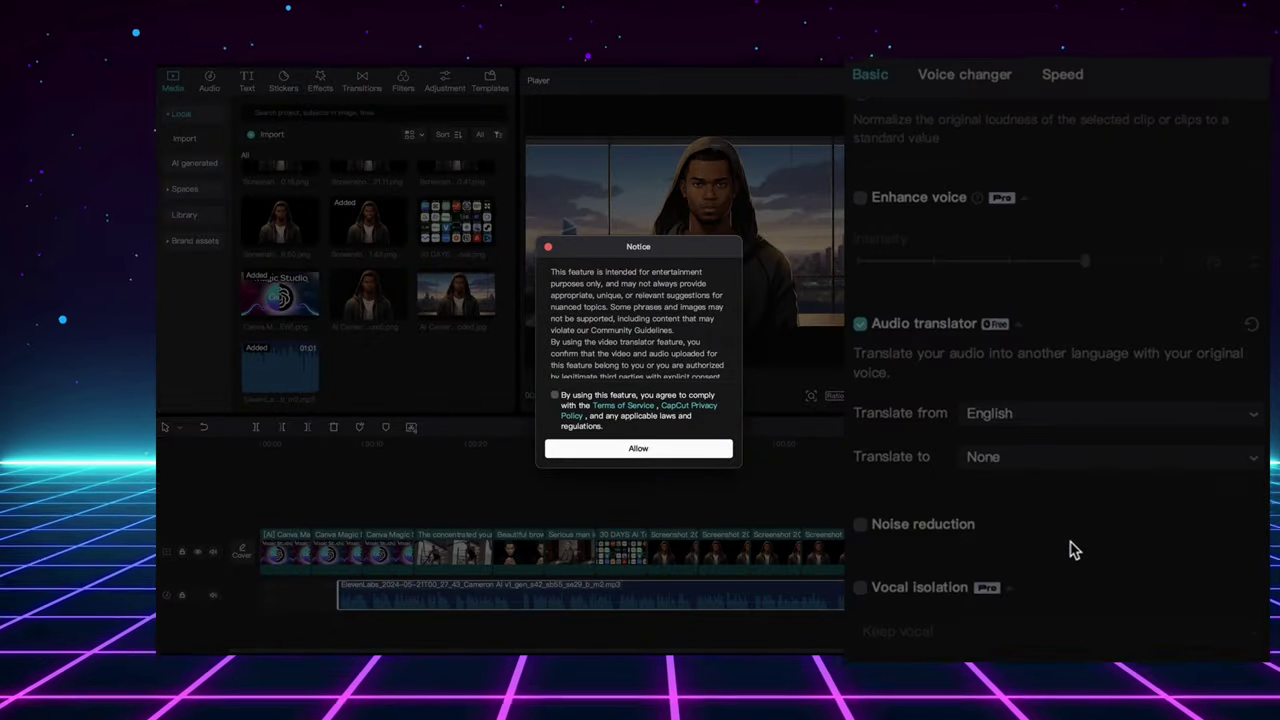
Step: Allow the Notice so the voiceover translates into Chinese
left_click(634, 449)
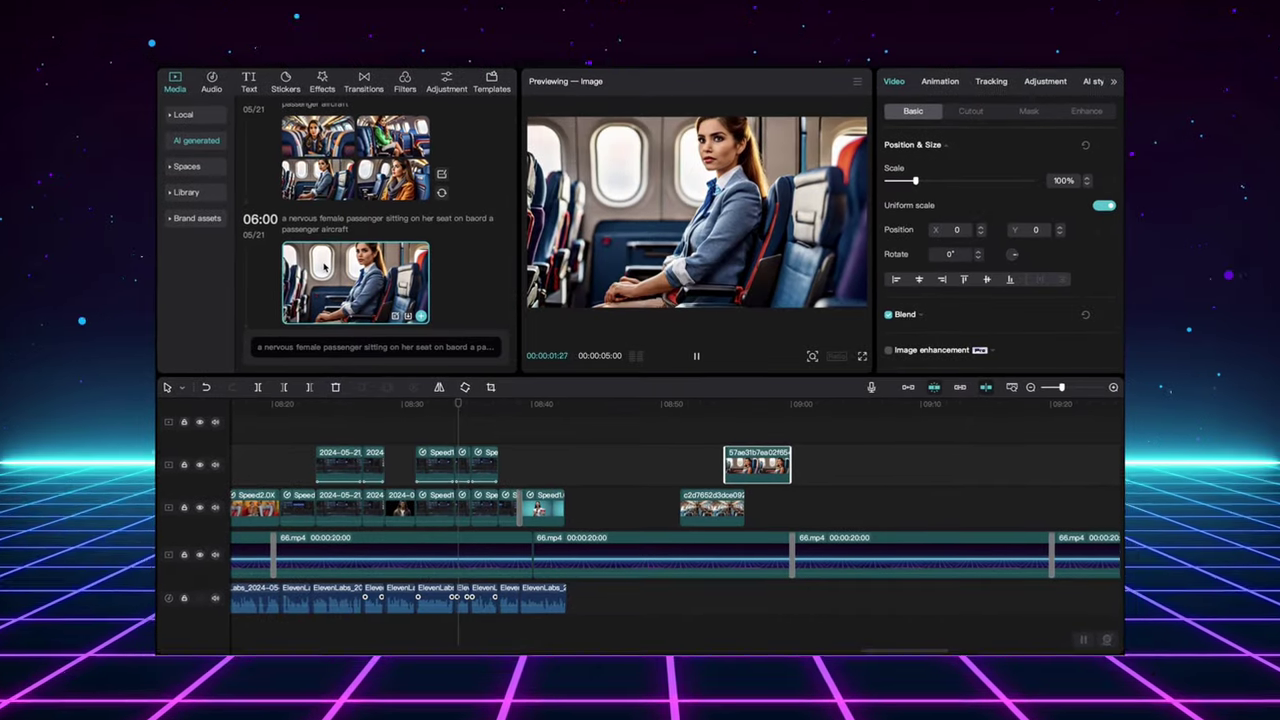
Step: Select the seated passenger image, open AI image generation and draft the airplane prompt
left_click(289, 256)
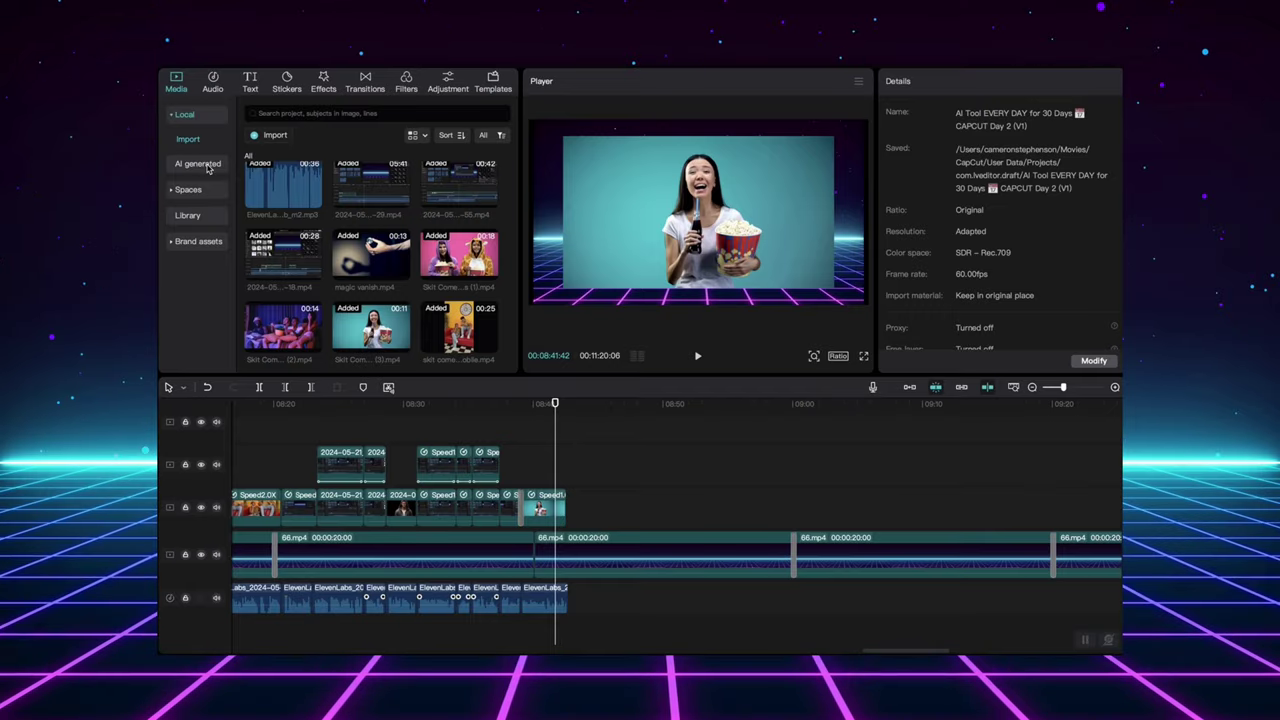
left_click(203, 165)
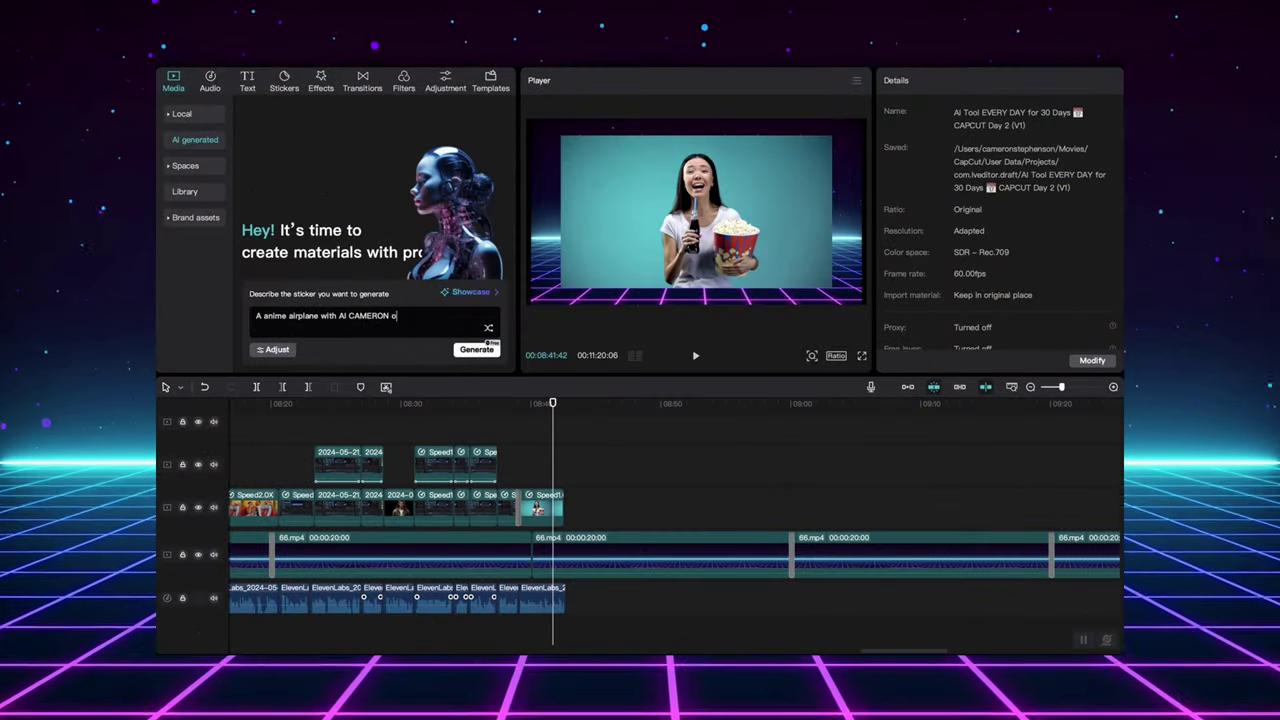
type("n the side")
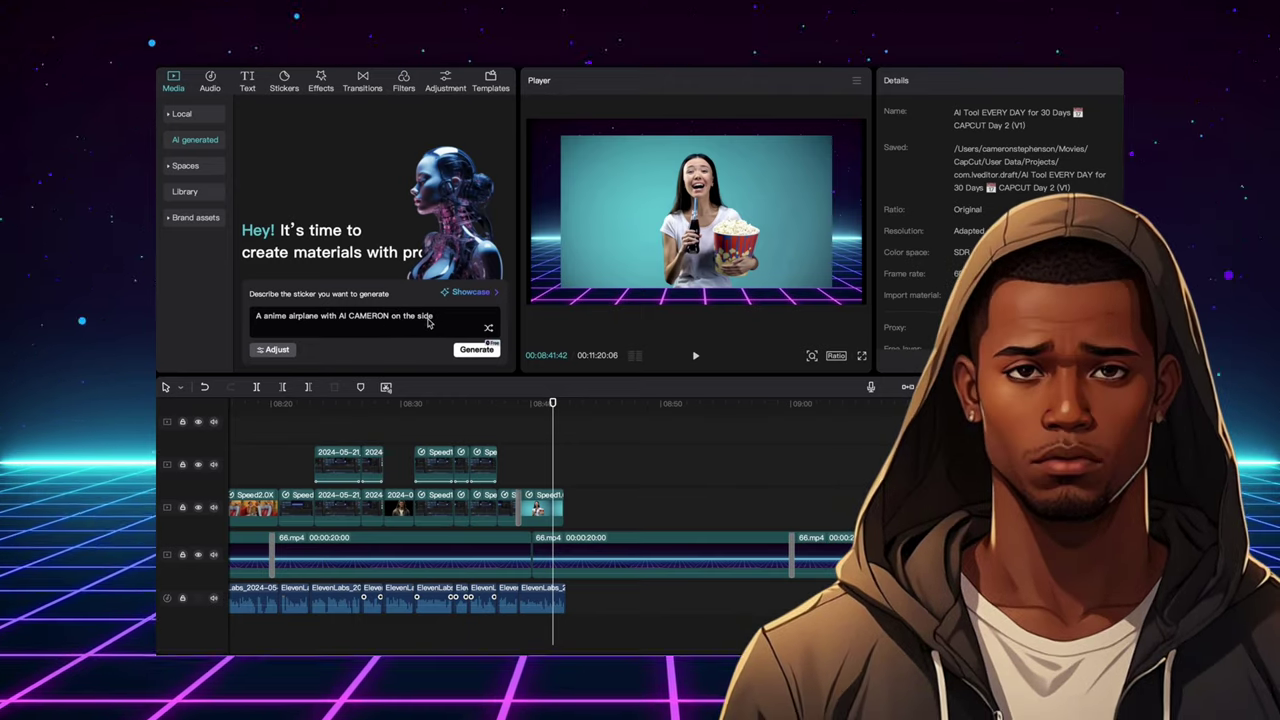
left_click(391, 316)
type("b")
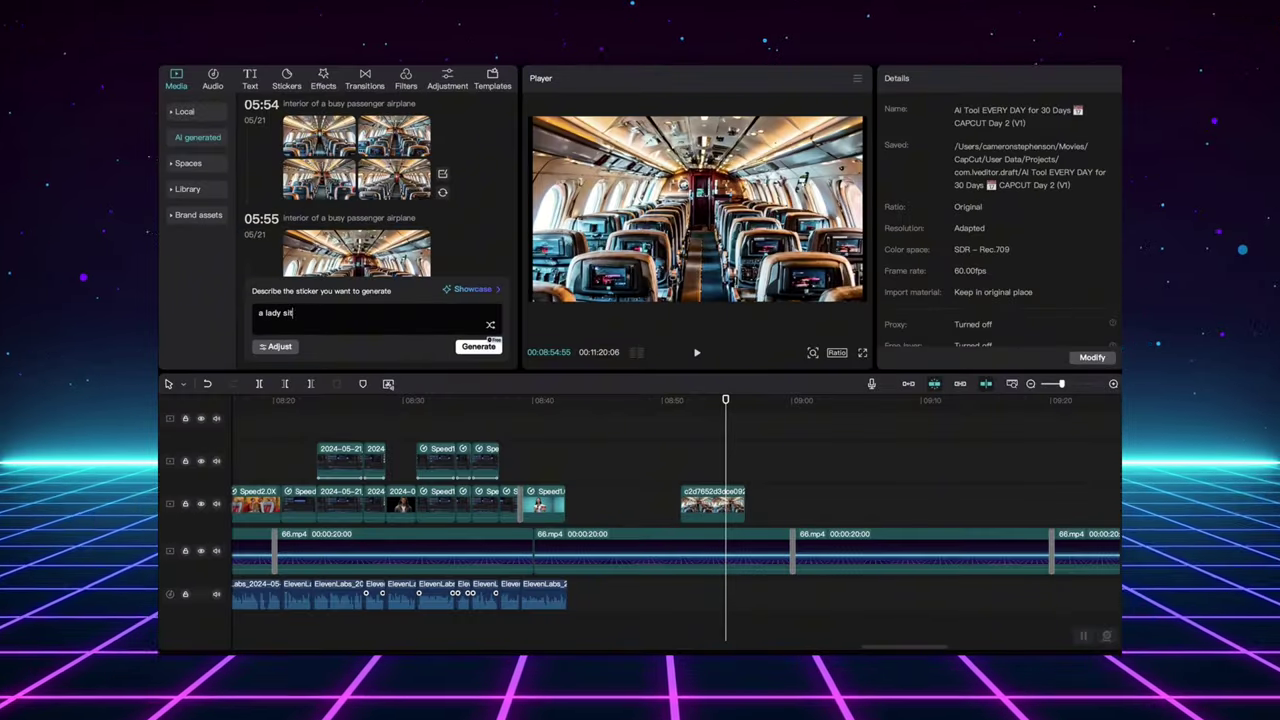
Step: Finish the prompt as 'a lady sitting on her seat in a passenger airplane', removing the extra letter
type("ting o")
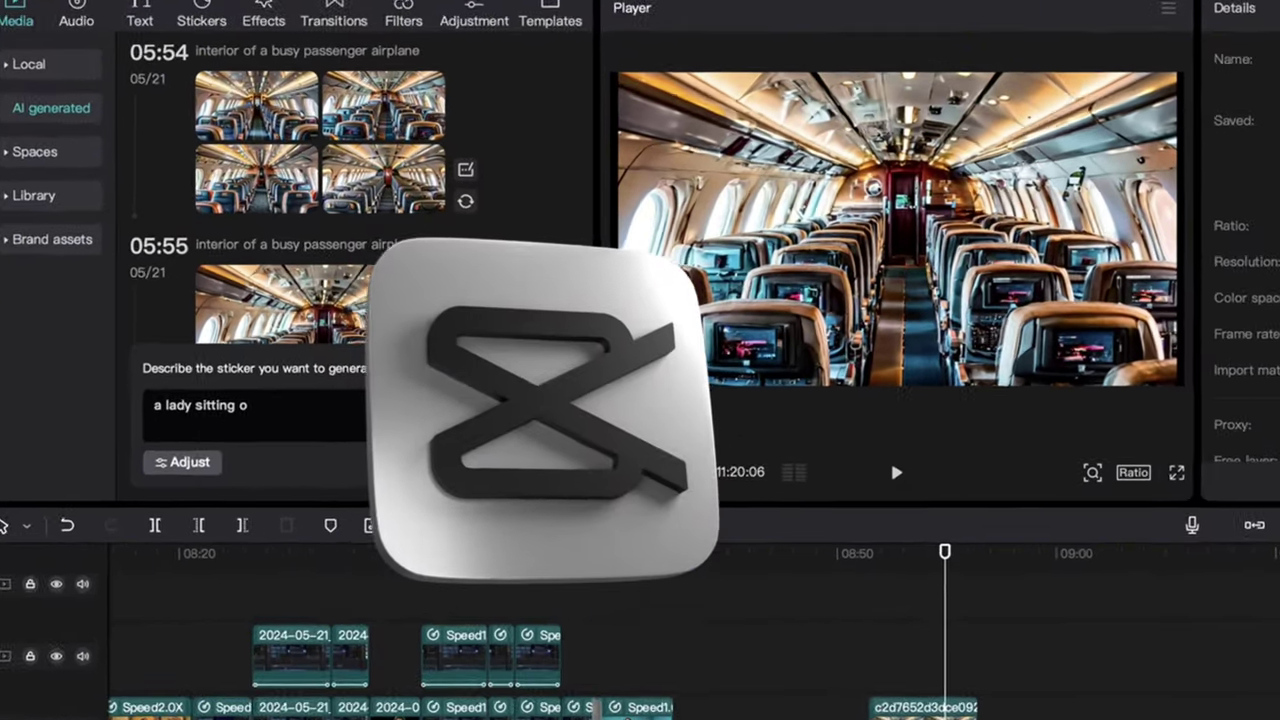
key("BackSpace")
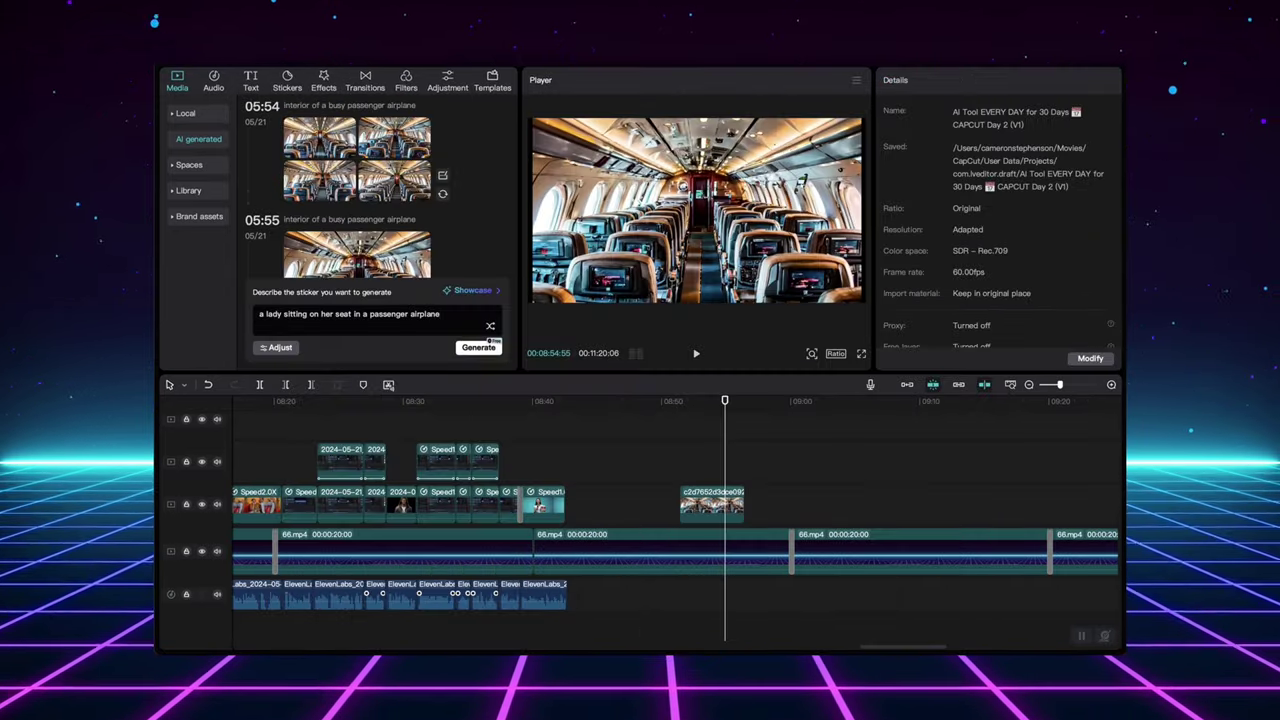
Step: Open the Adjust popup with Styles, Ratios and Steps settings
left_click(276, 347)
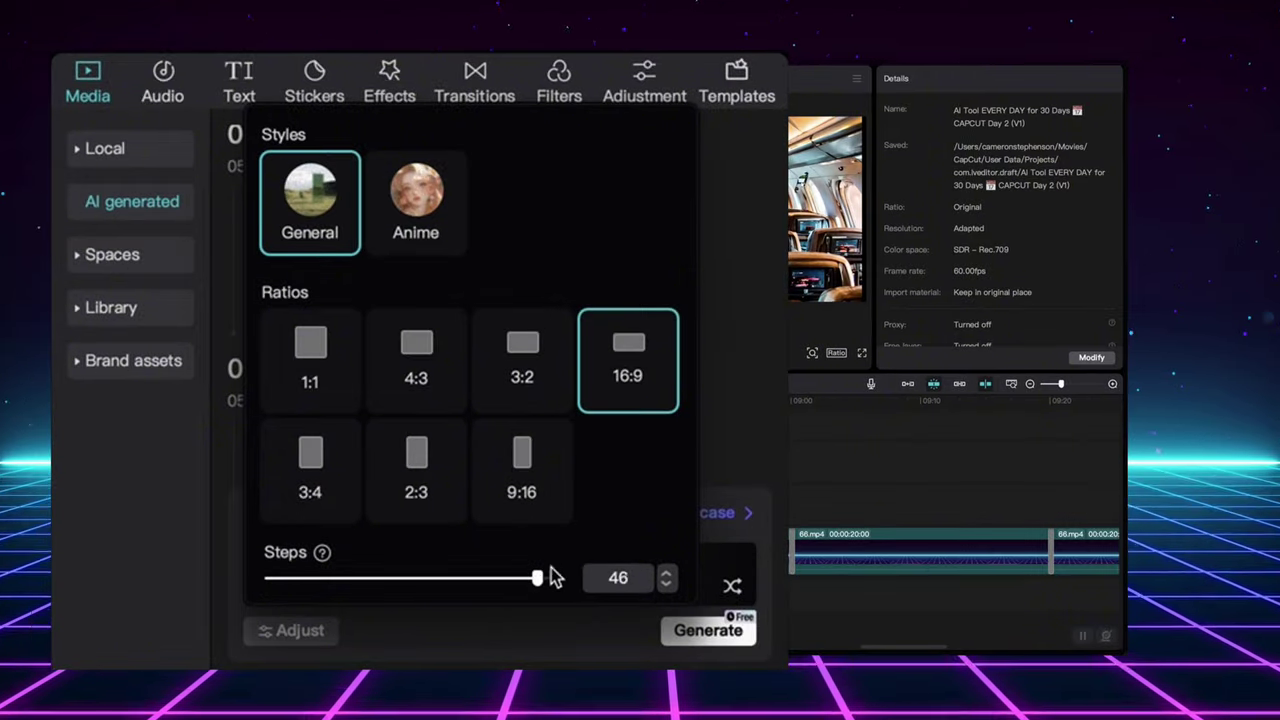
Step: Generate images of the lady seated on an airplane, preview one, and begin the pilot prompt
left_click(597, 647)
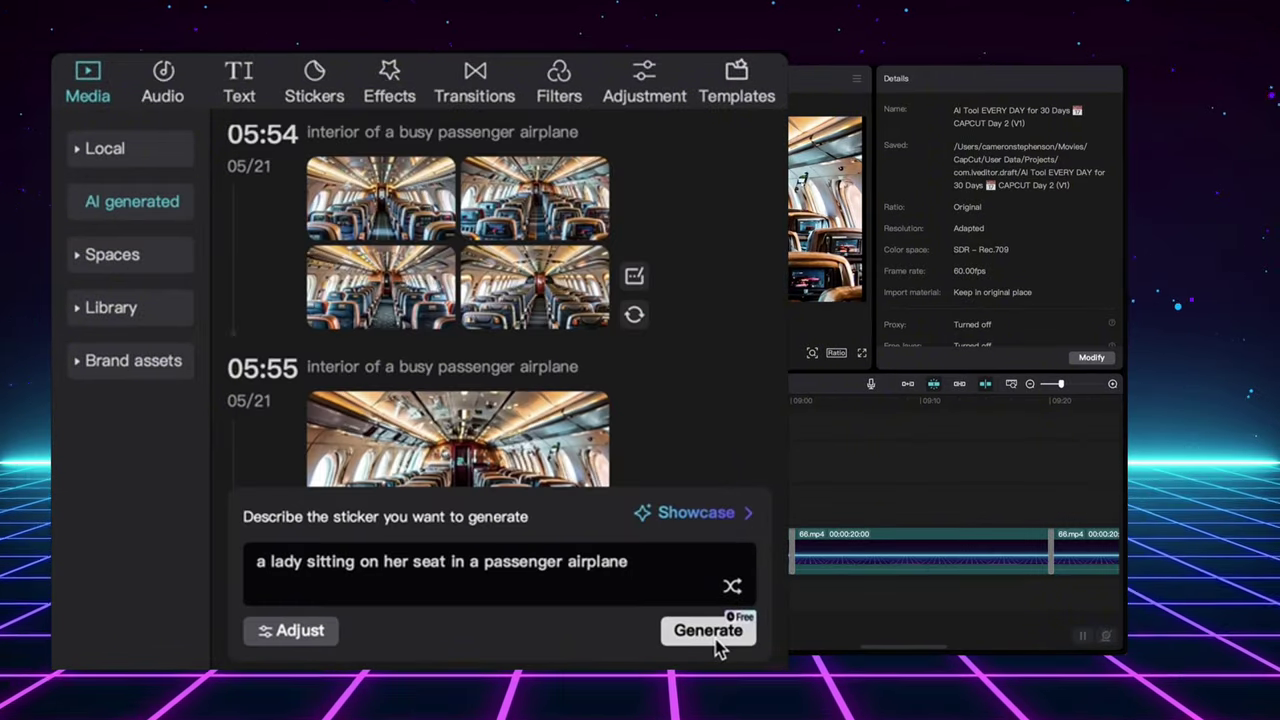
left_click(716, 648)
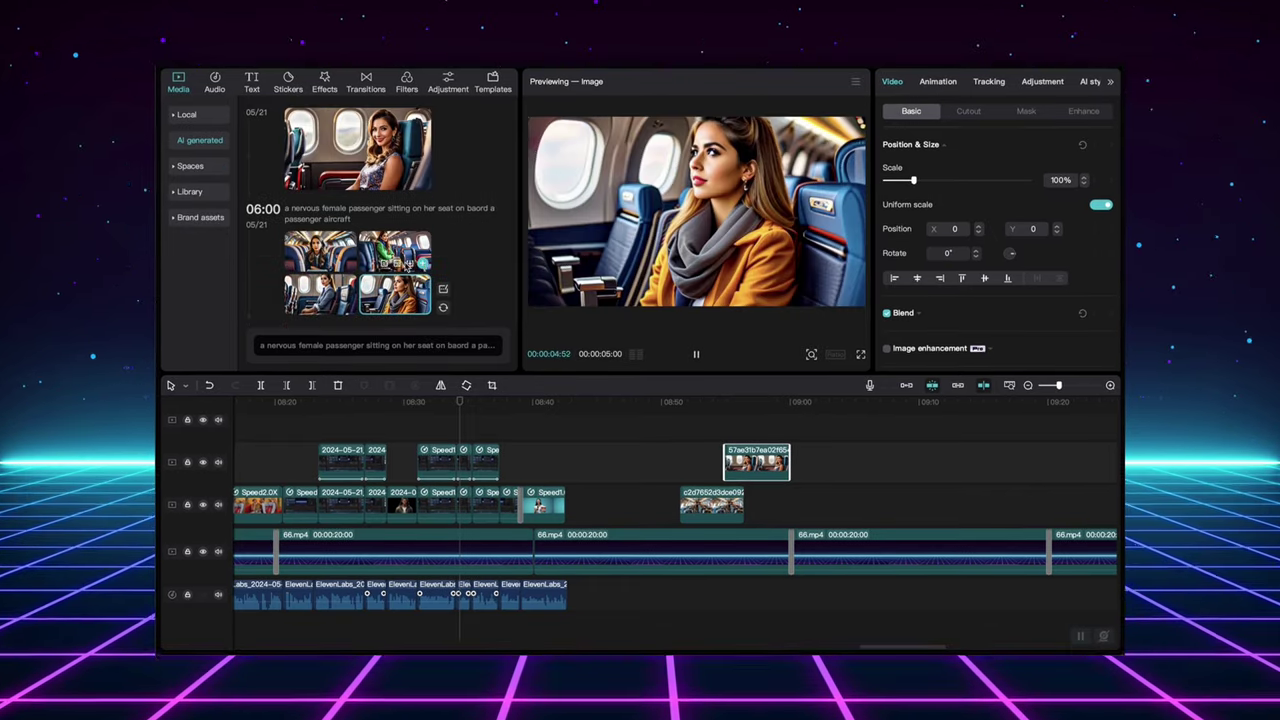
left_click(327, 294)
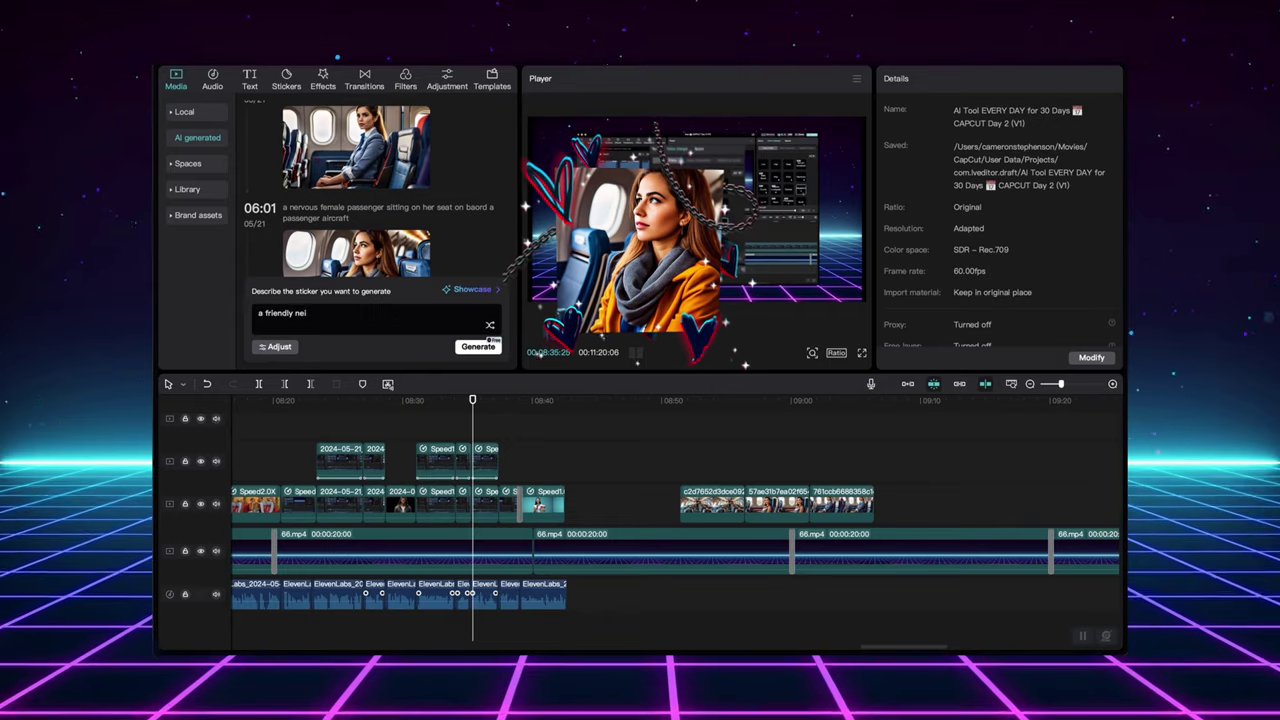
type("r")
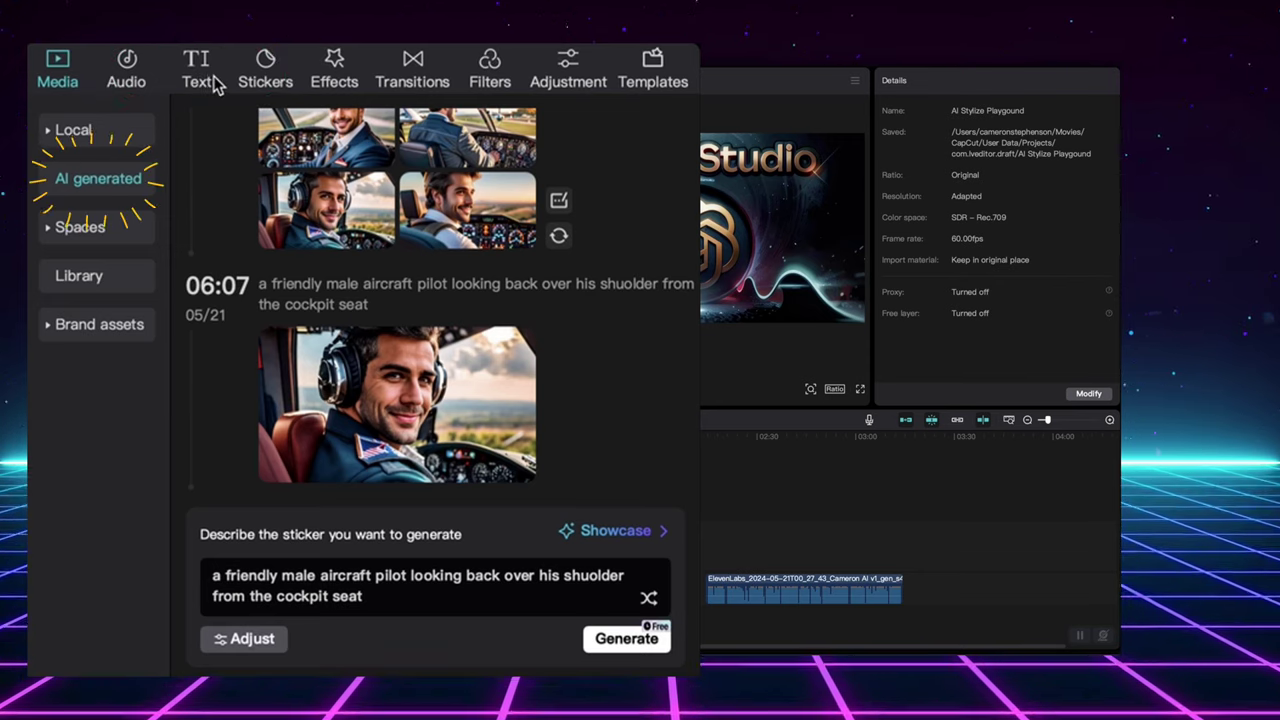
Step: In Text > AI generated, generate the word APPLE made of apples
left_click(197, 70)
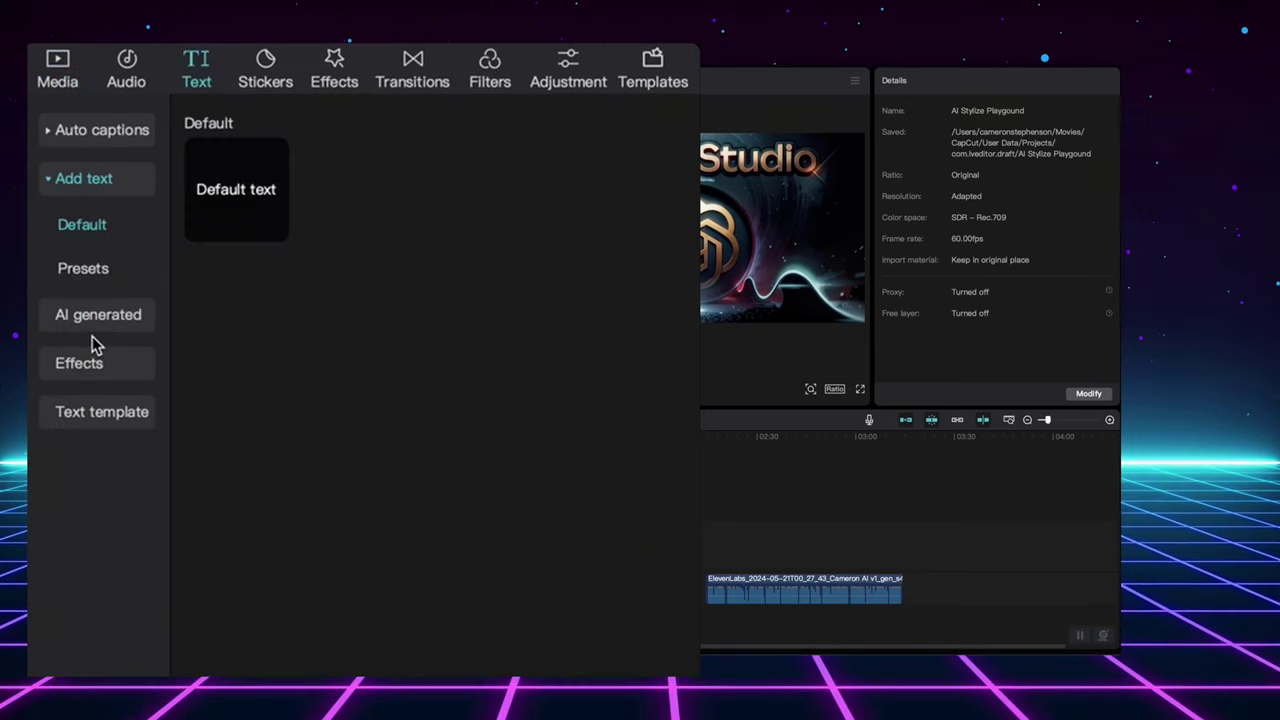
left_click(123, 325)
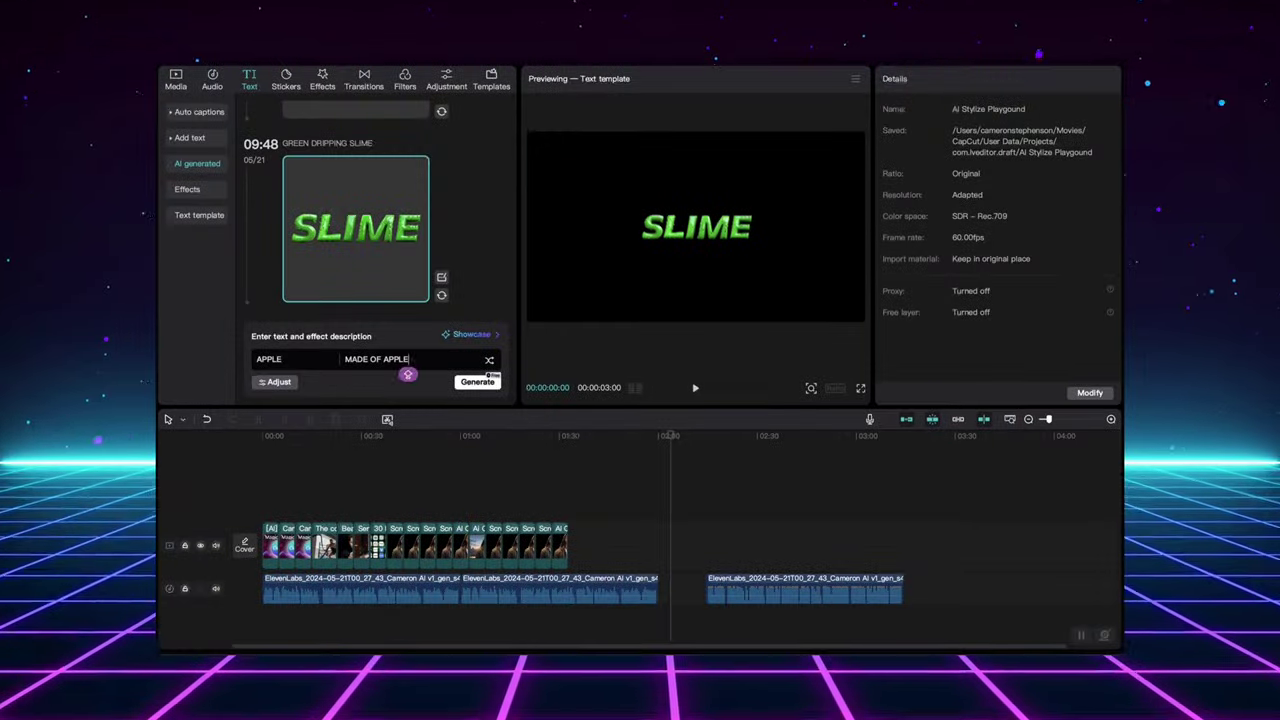
type("S")
left_click(472, 383)
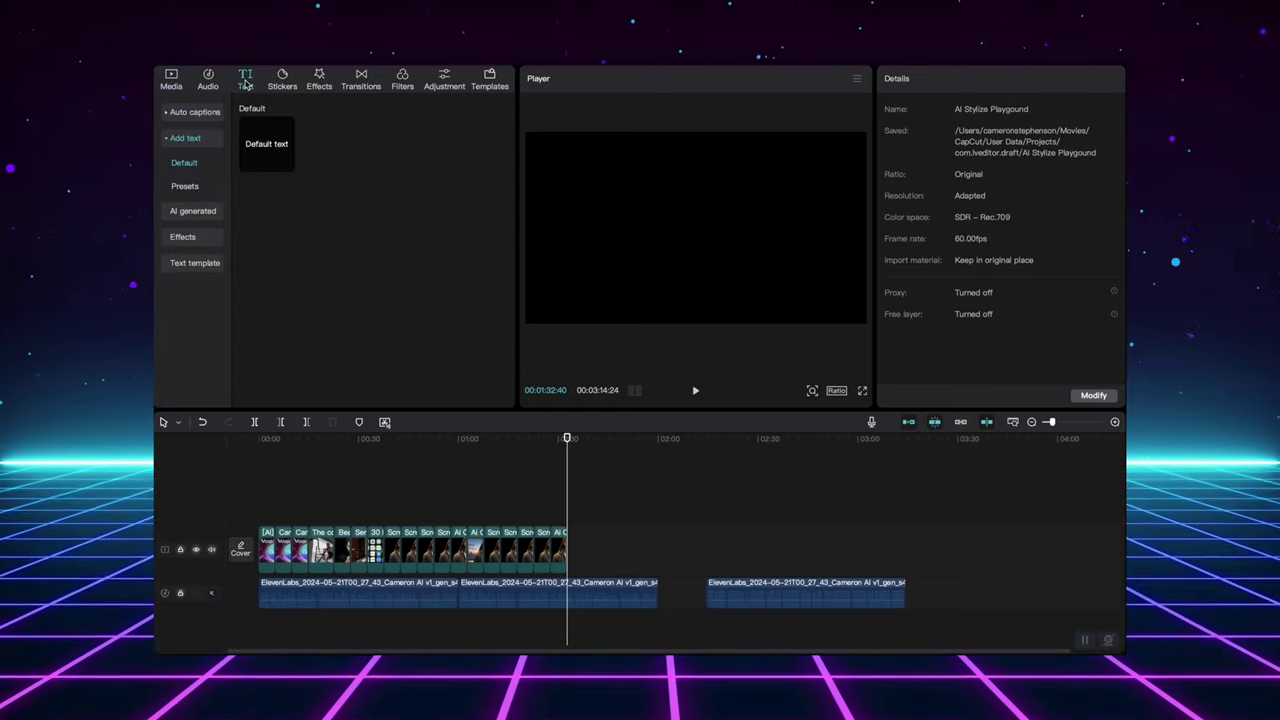
Step: Generate crispy golden FRIES AI text and preview it alongside the BALLOON, KITE, CYBERPUNK and RETRO clips
left_click(190, 211)
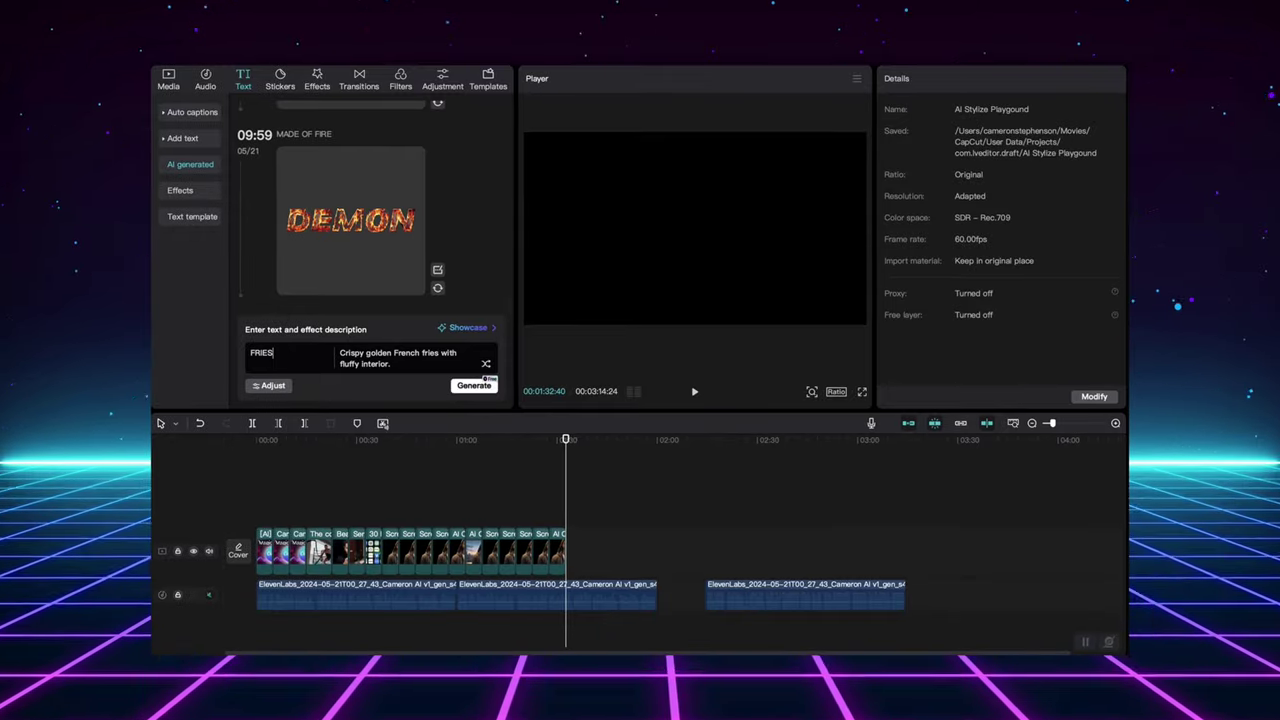
left_click(474, 385)
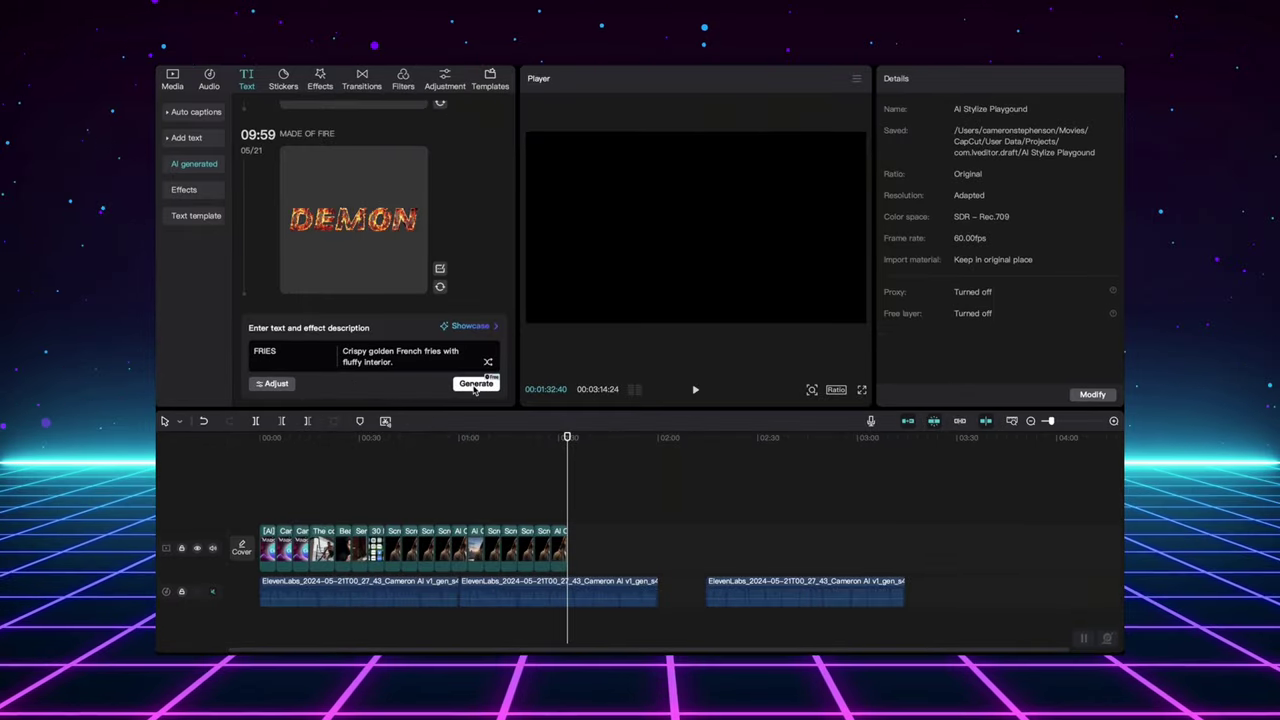
left_click(475, 385)
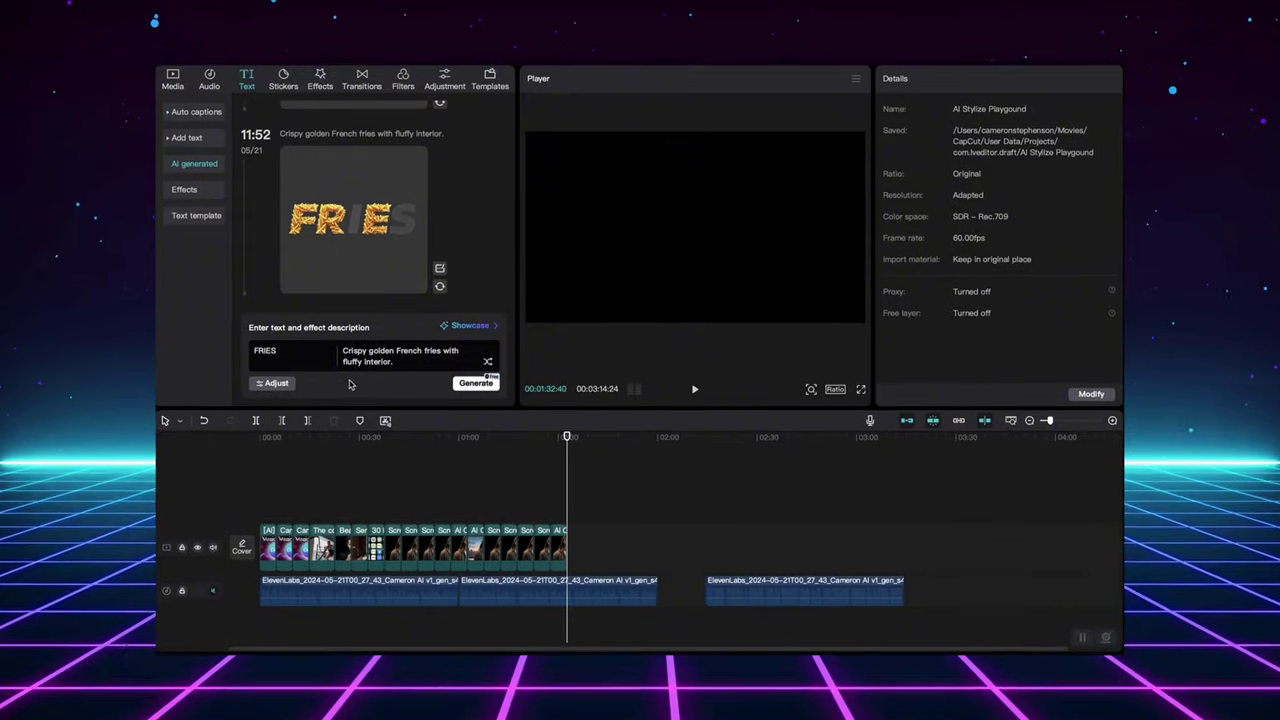
left_click(380, 236)
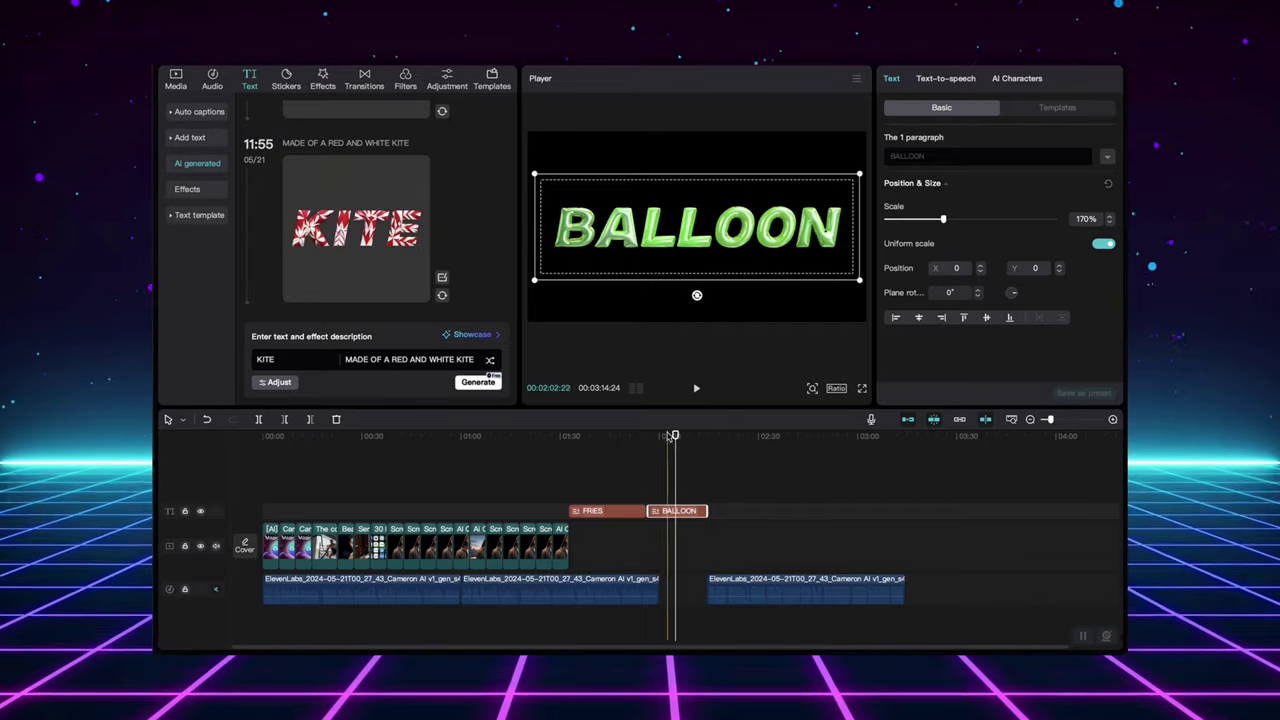
left_click(706, 470)
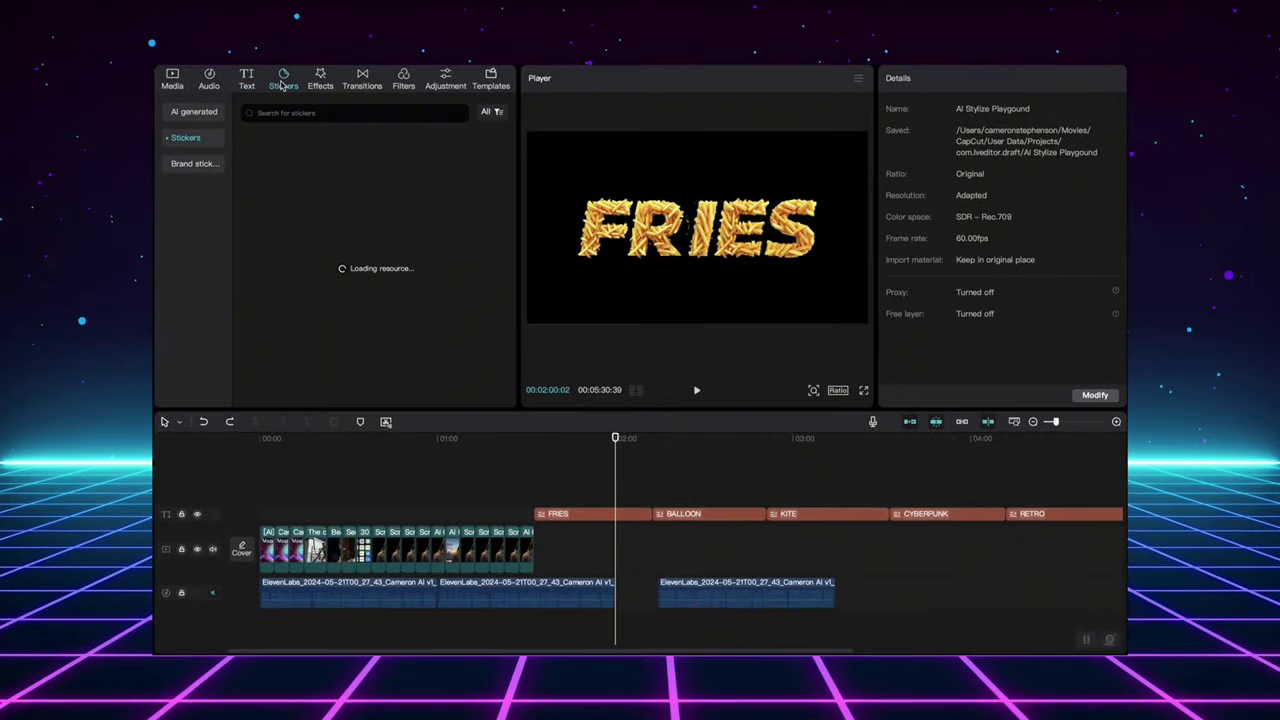
Step: Generate AI stickers of a friendly robot holding a pencil and camera, and preview them
left_click(192, 113)
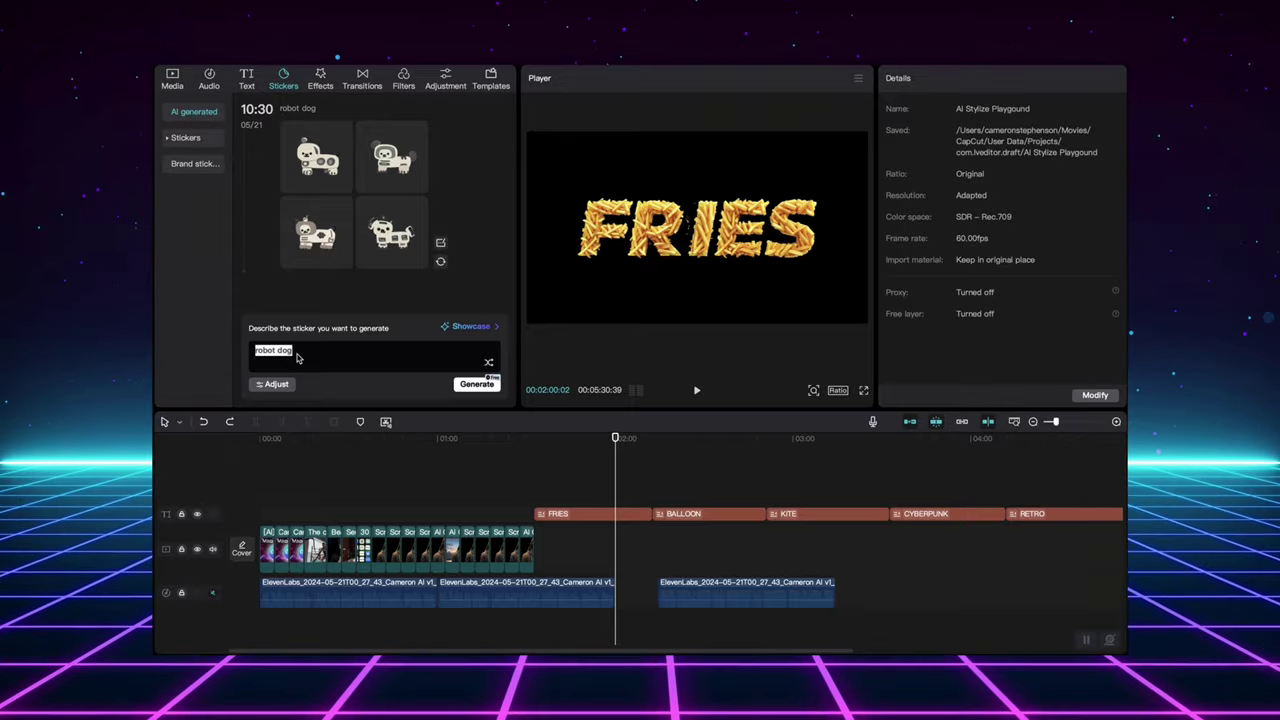
type("A friendly robot holding a pencil and a video camera, representing AI tools aiding in content creation.")
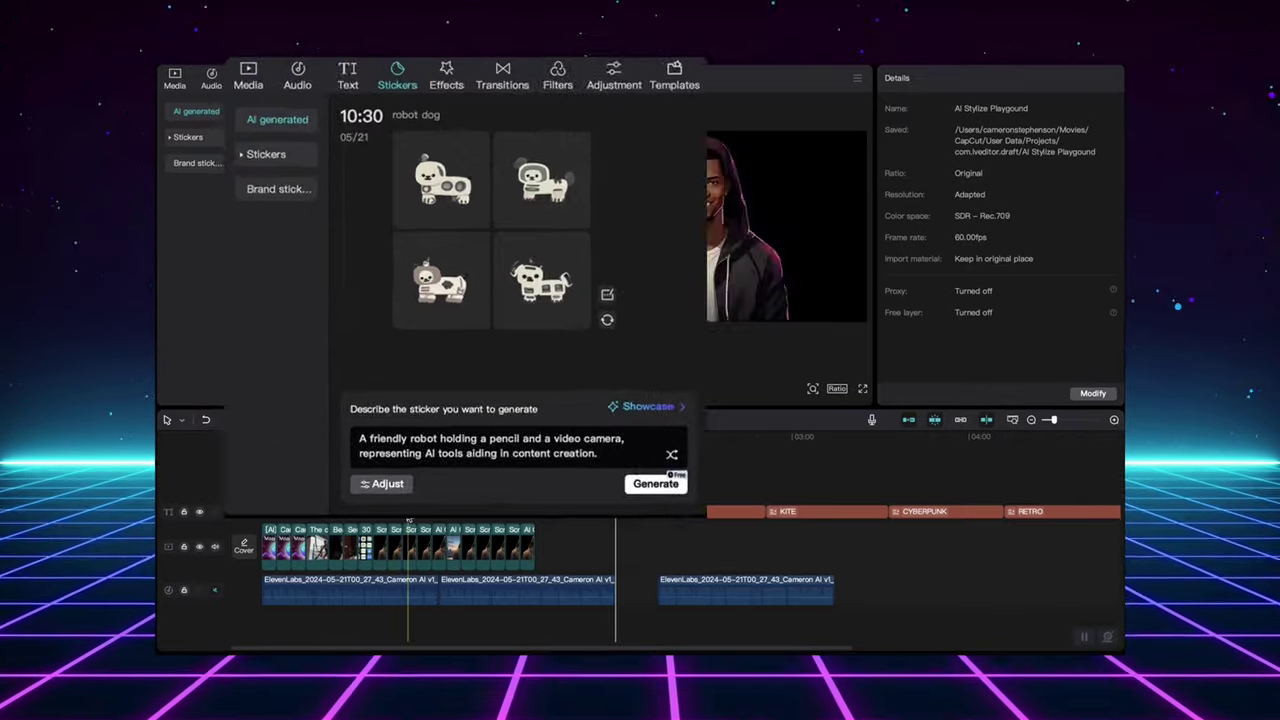
left_click_drag(826, 585, 565, 571)
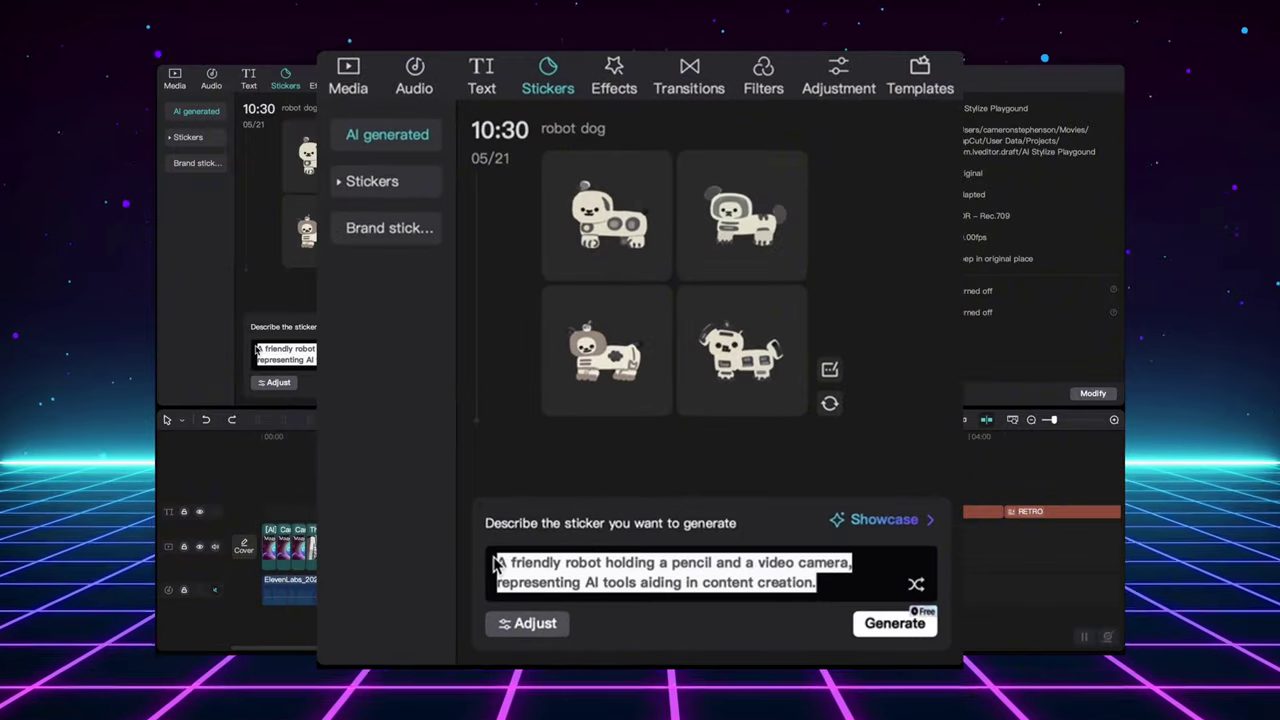
left_click(840, 595)
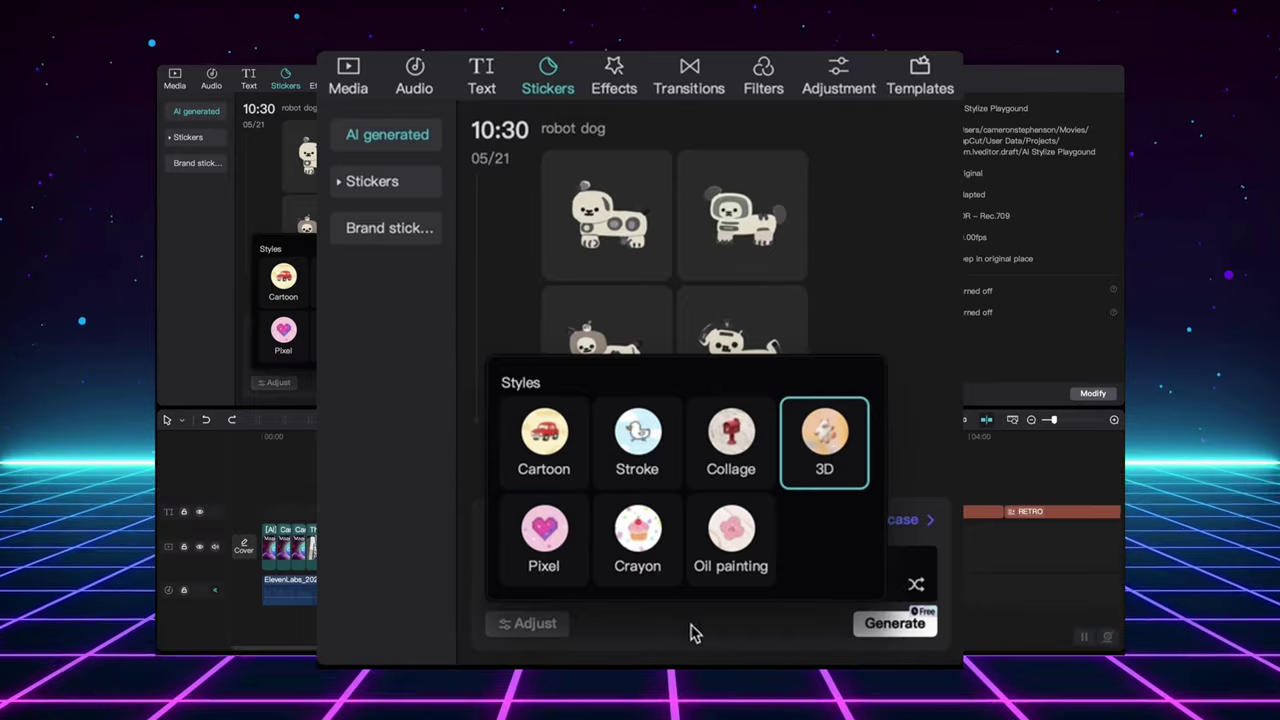
left_click(893, 623)
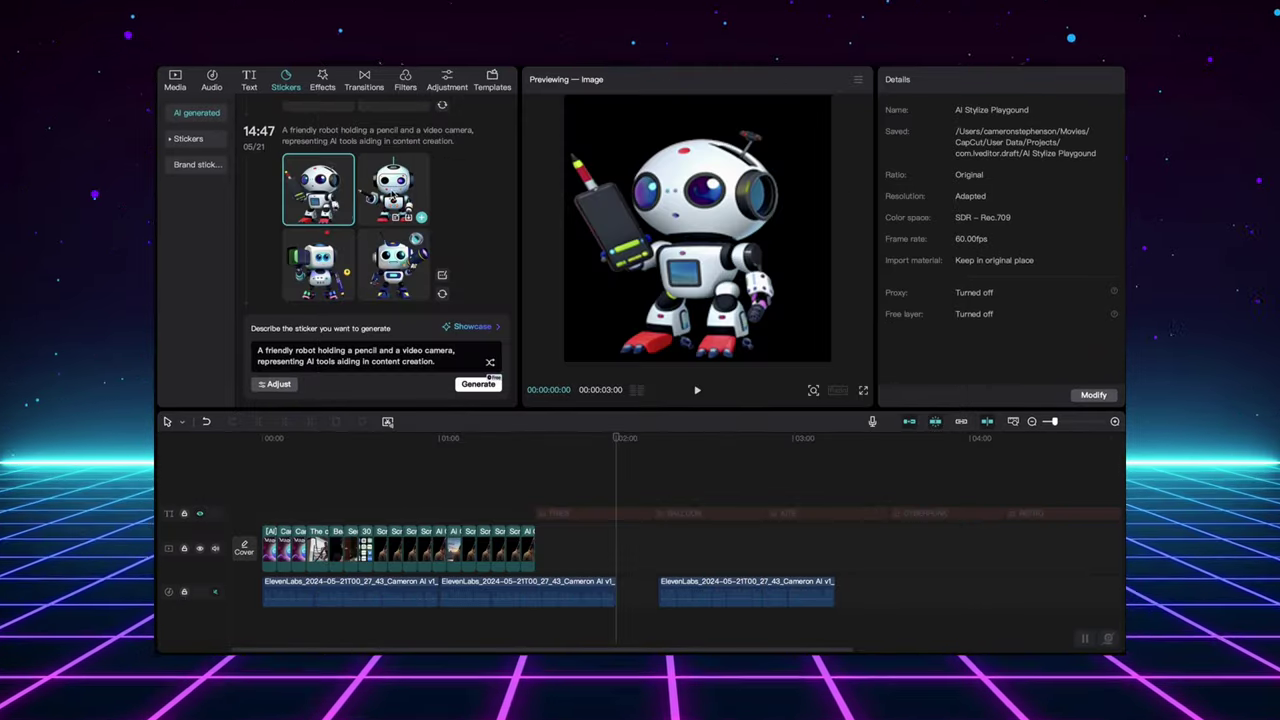
left_click(393, 189)
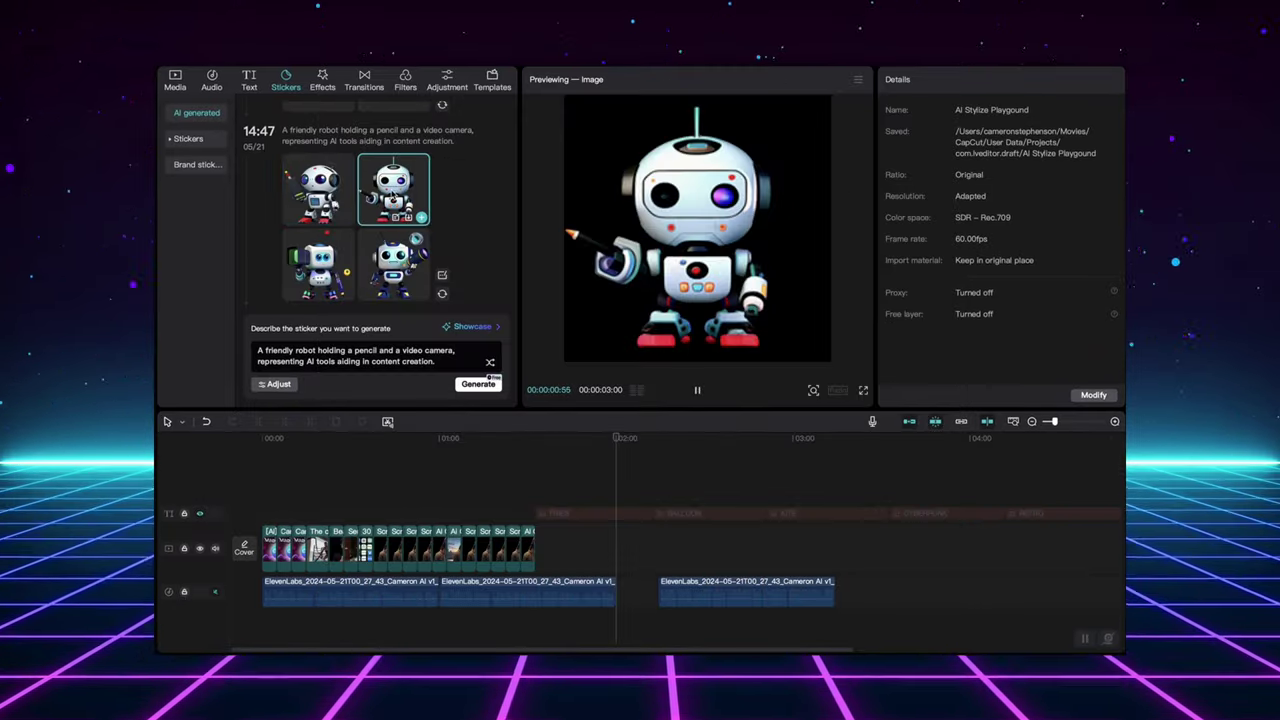
left_click(320, 268)
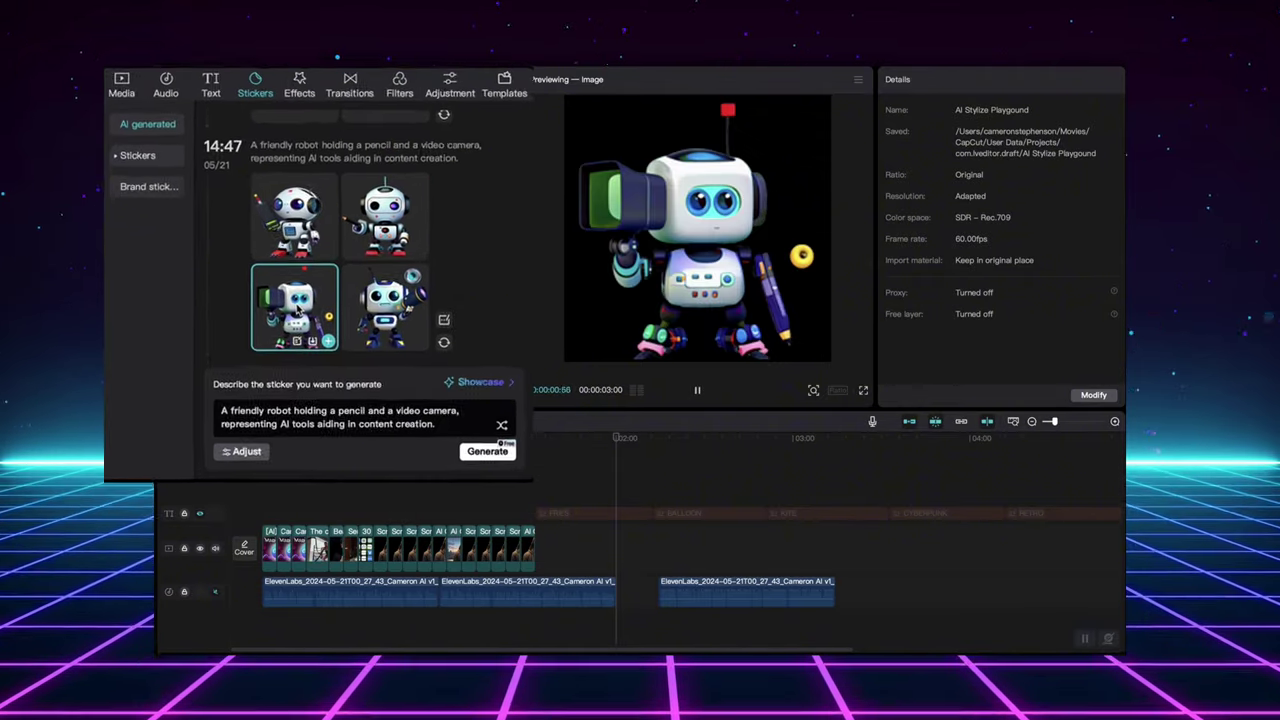
left_click(374, 333)
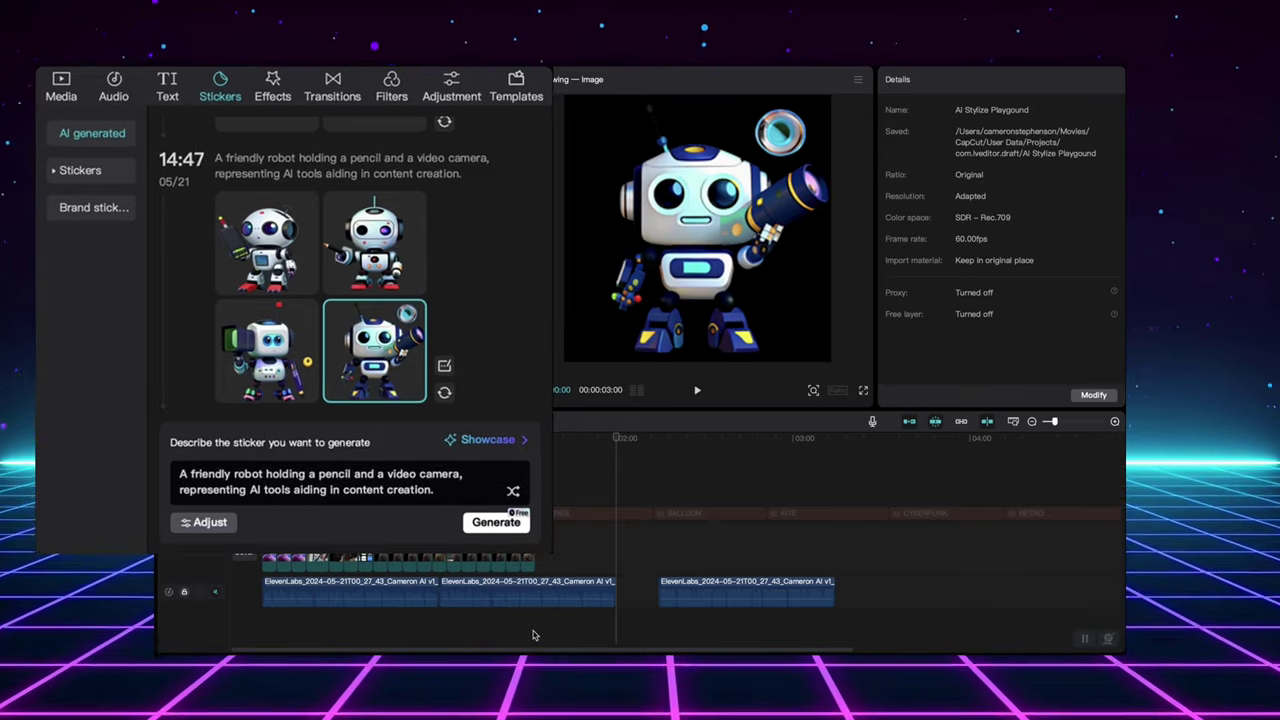
Step: Swap in the upward-trending chart with hearts prompt, generate, and preview the chart stickers
left_click_drag(440, 495, 185, 470)
type("A chart with a sharp upward trend and heart icons, showing increasing engagement")
left_click(496, 522)
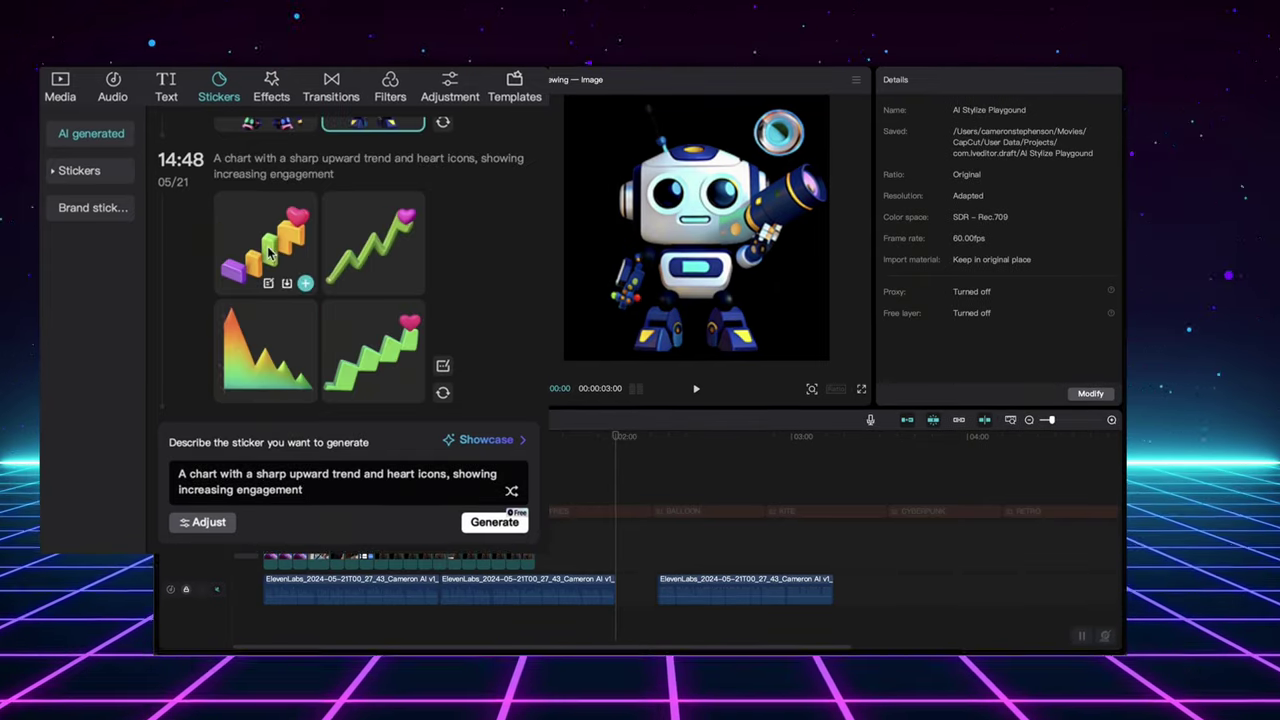
left_click(262, 340)
left_click(264, 265)
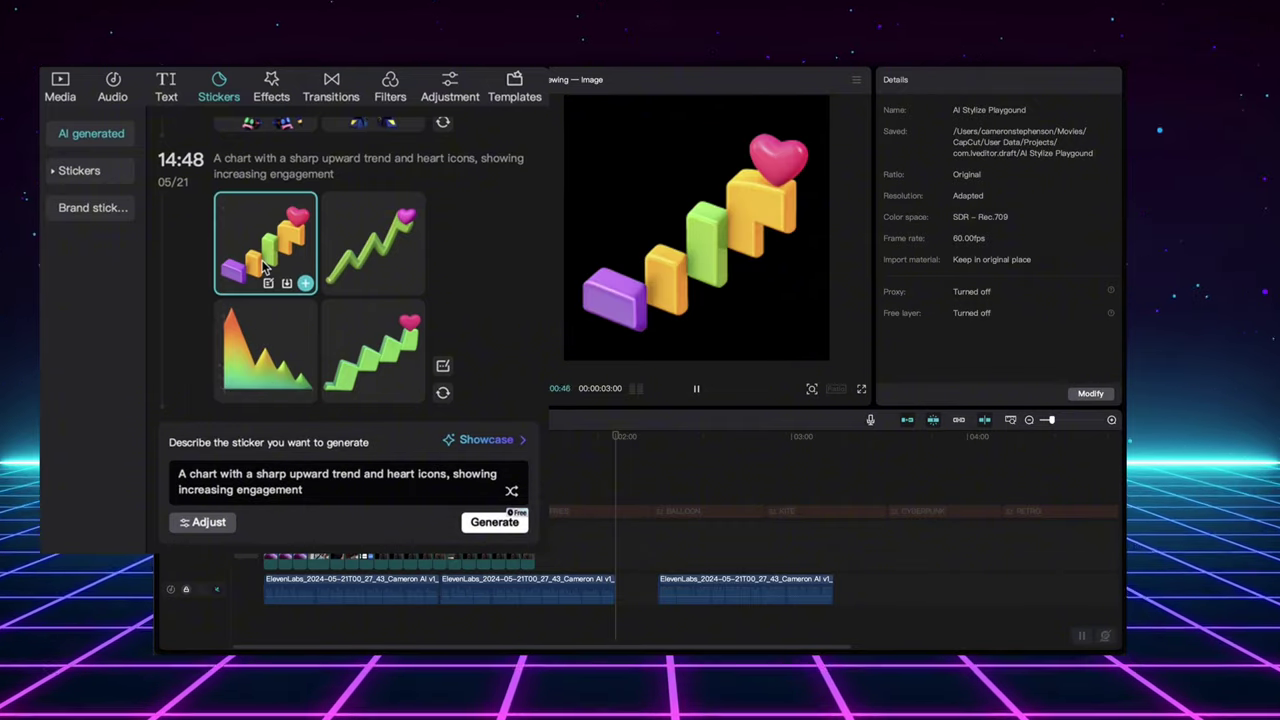
left_click(365, 272)
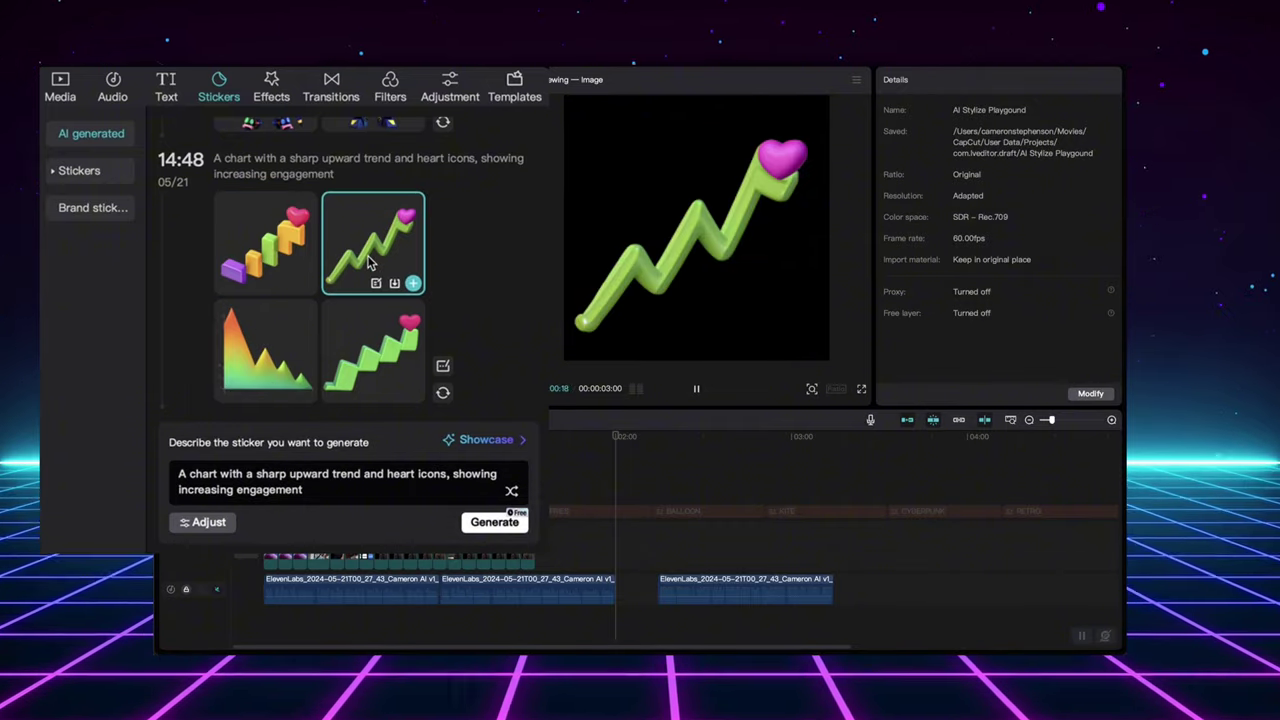
left_click(390, 352)
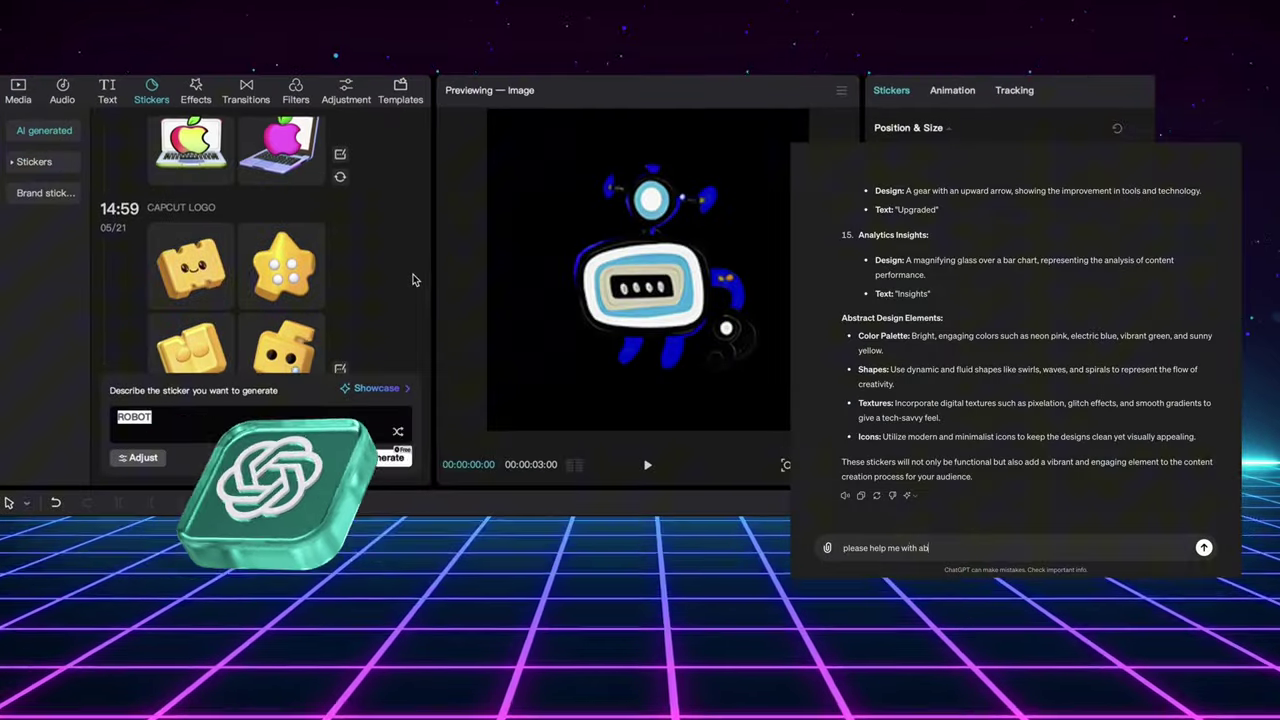
Step: Browse earlier sticker results: social media calendar, robot, telescope robot and apple laptop stickers
scroll(415, 280, "down", 8)
left_click(190, 252)
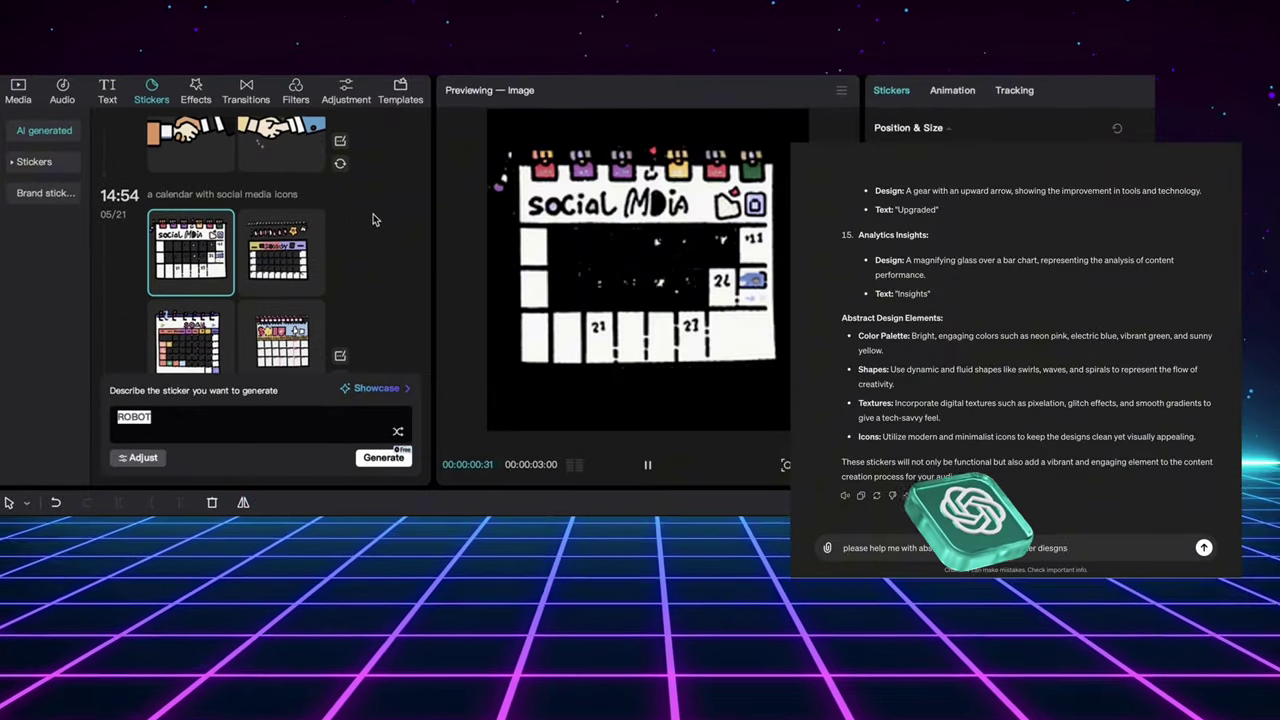
scroll(376, 217, "down", 10)
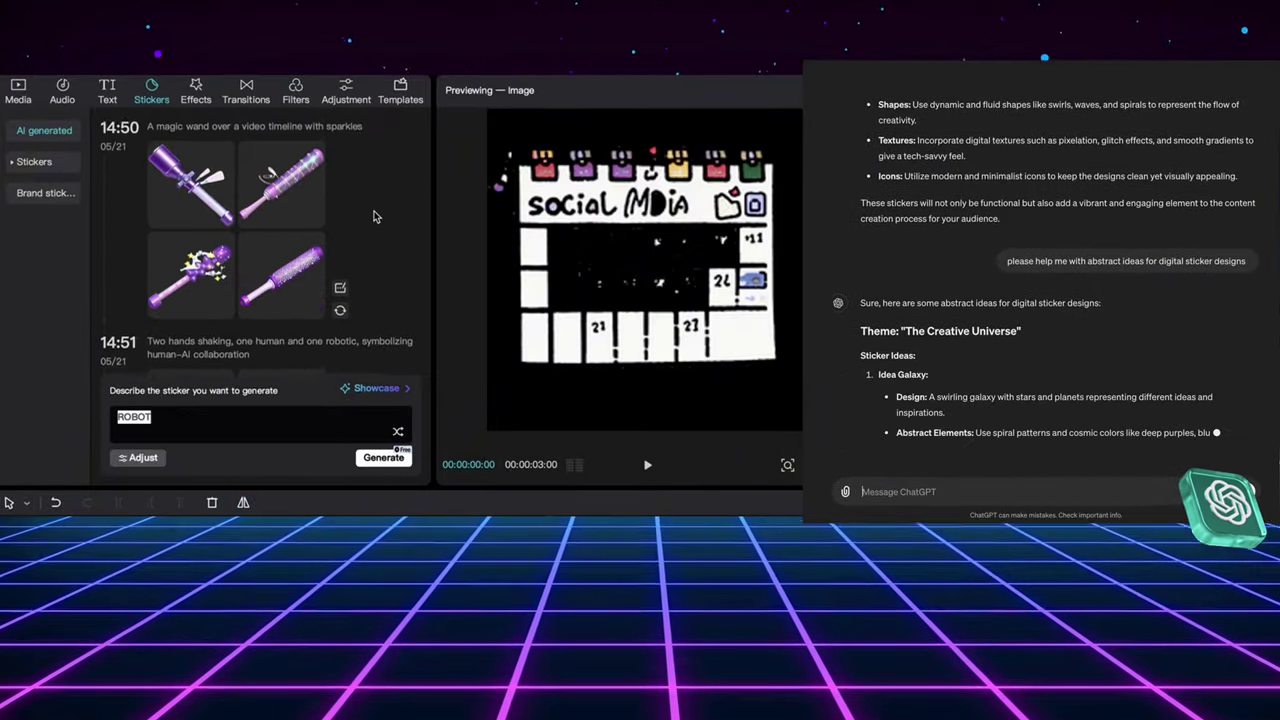
scroll(376, 217, "down", 9)
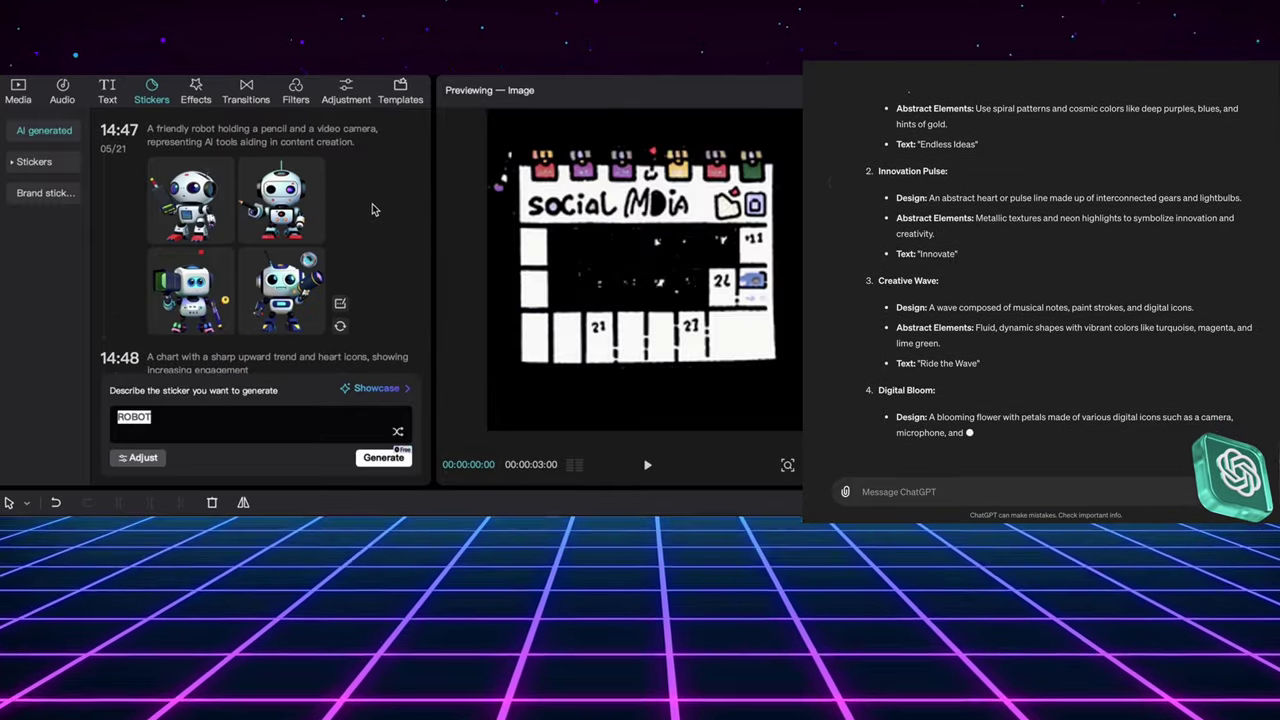
left_click(190, 290)
left_click(190, 200)
left_click(286, 305)
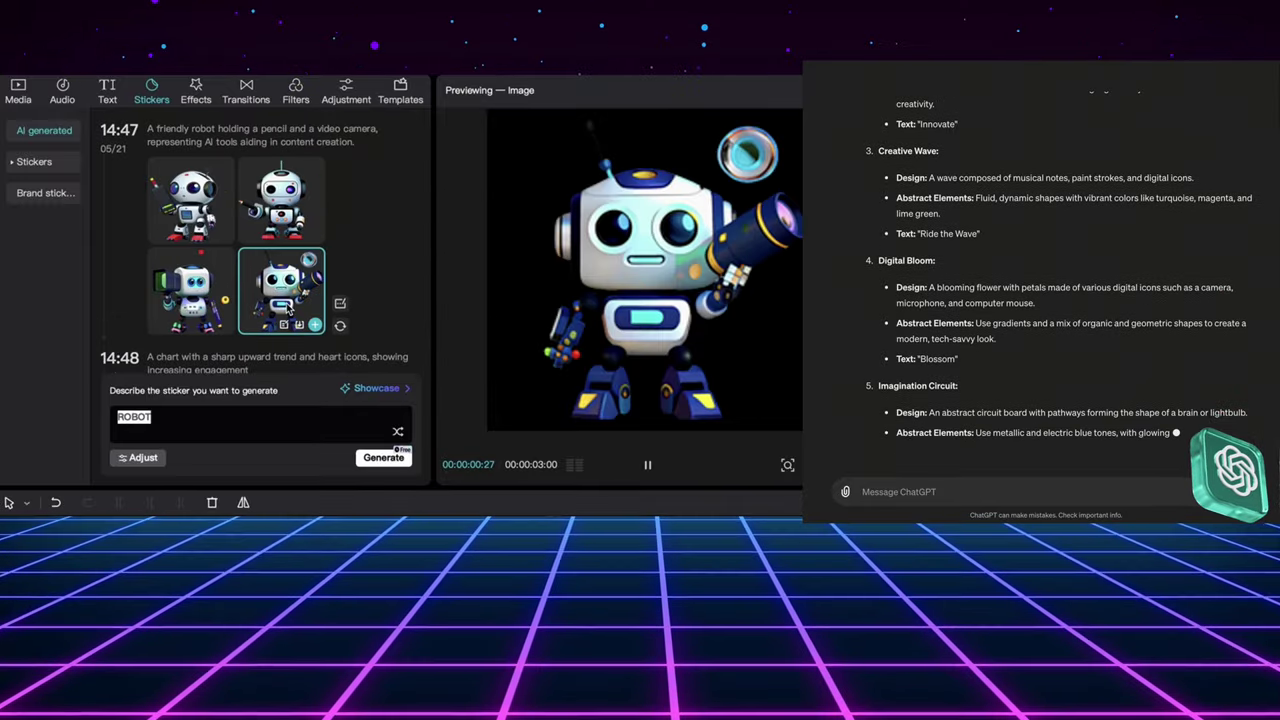
scroll(288, 312, "up", 20)
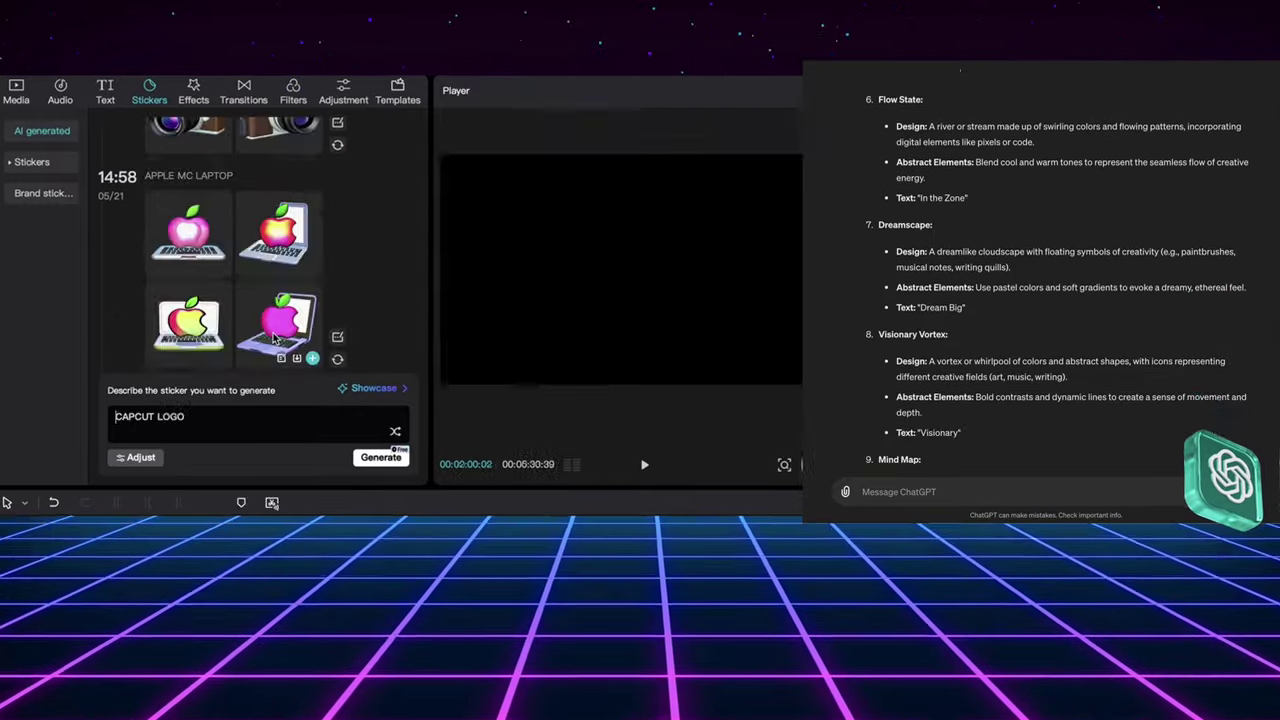
left_click(189, 235)
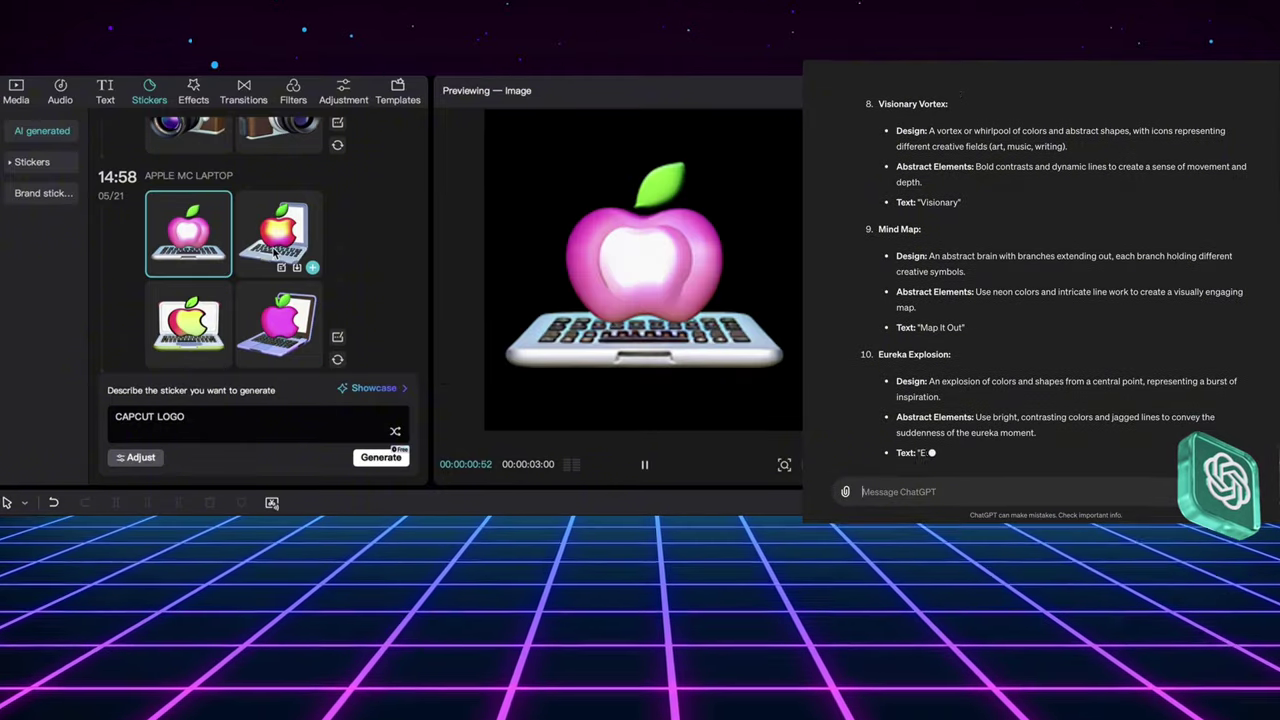
Step: Replace the CAPCUT LOGO prompt with APPLE and preview the robot-hand-holding-a-pencil stickers
triple_click(197, 419)
type("APPLE")
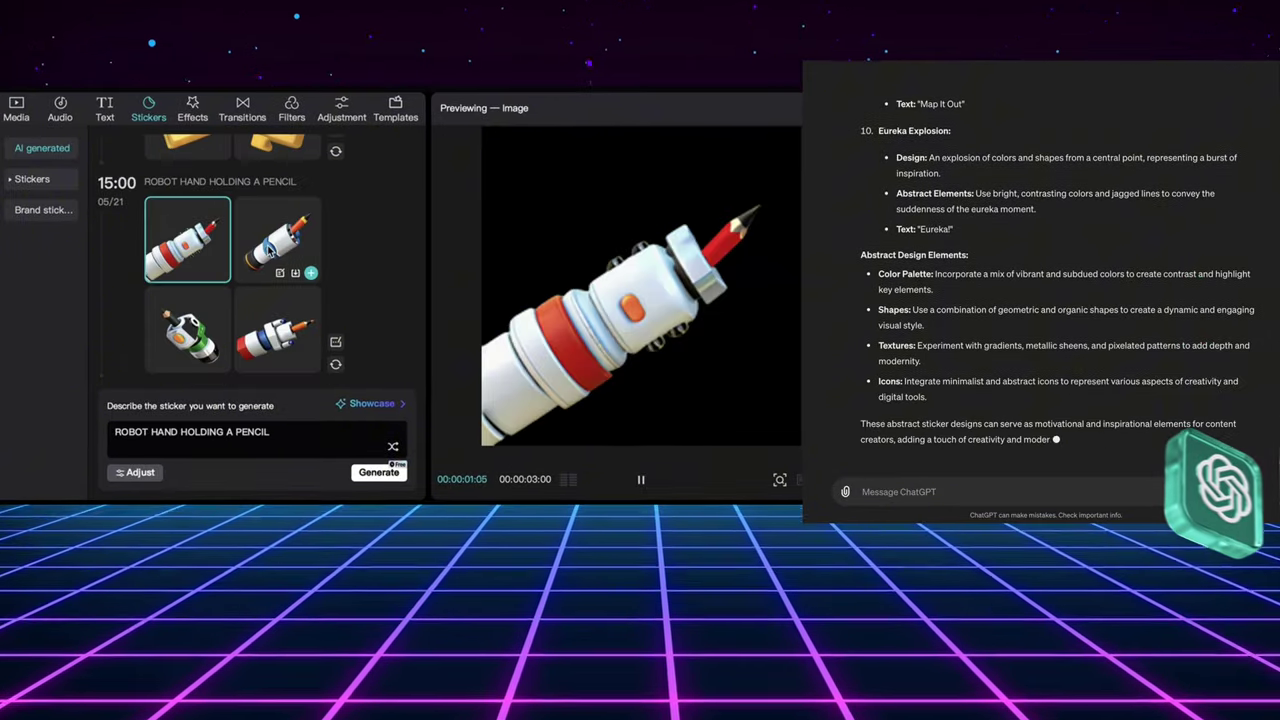
left_click(268, 253)
left_click(189, 330)
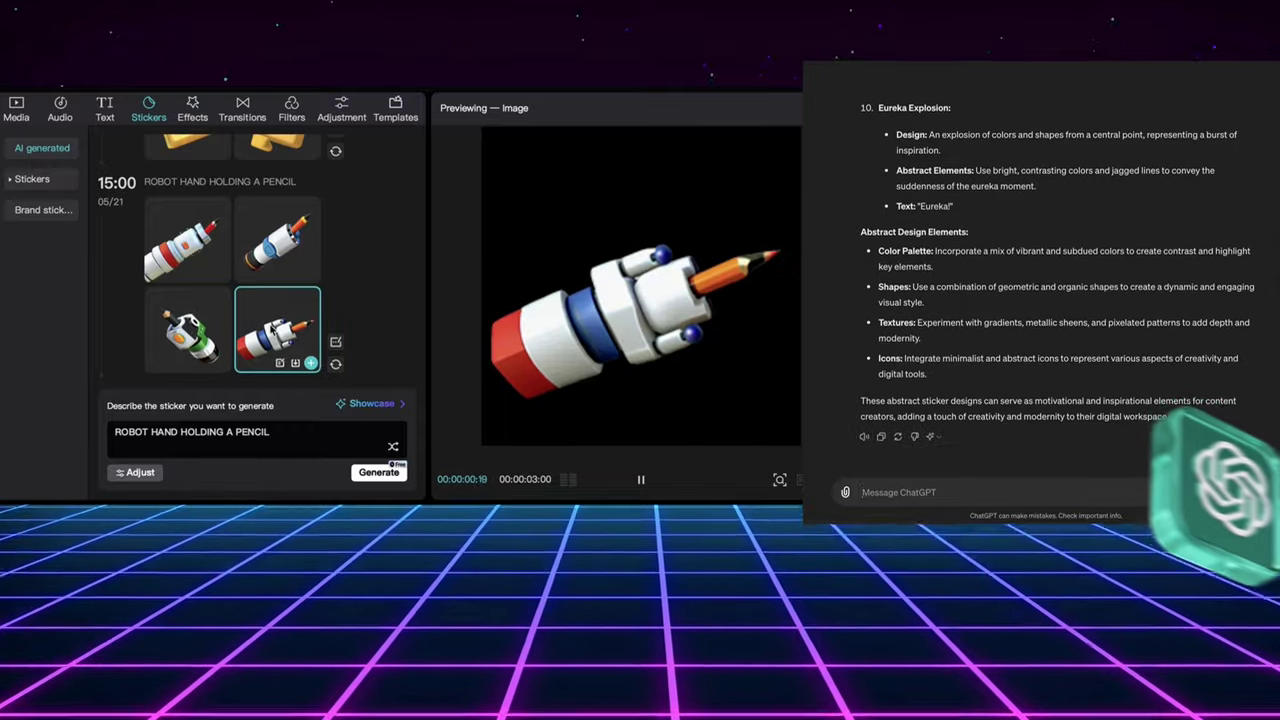